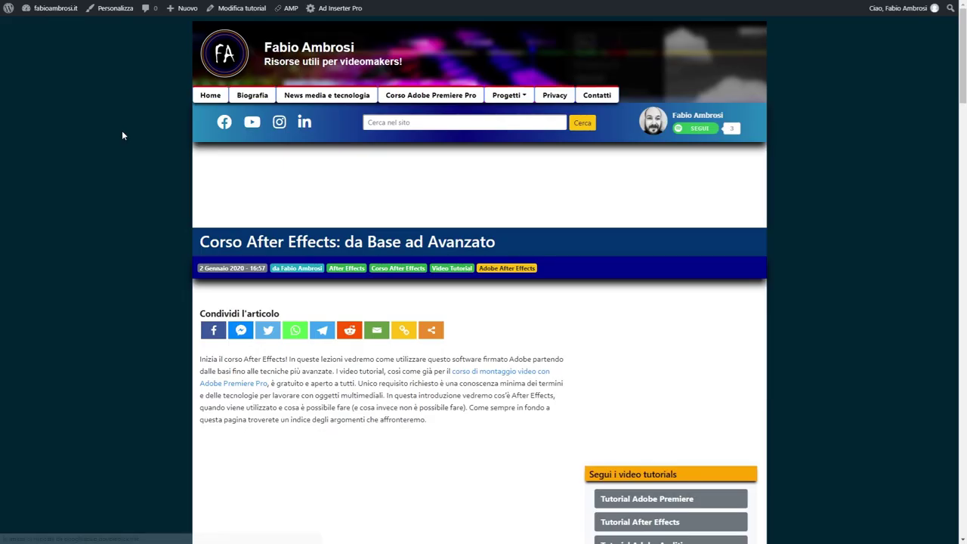
Scroll down to the 25-lesson 'Corso Adobe After Effects: modulo Base' list, highlight it, then clear the selection.
scroll(125, 136, down, 3)
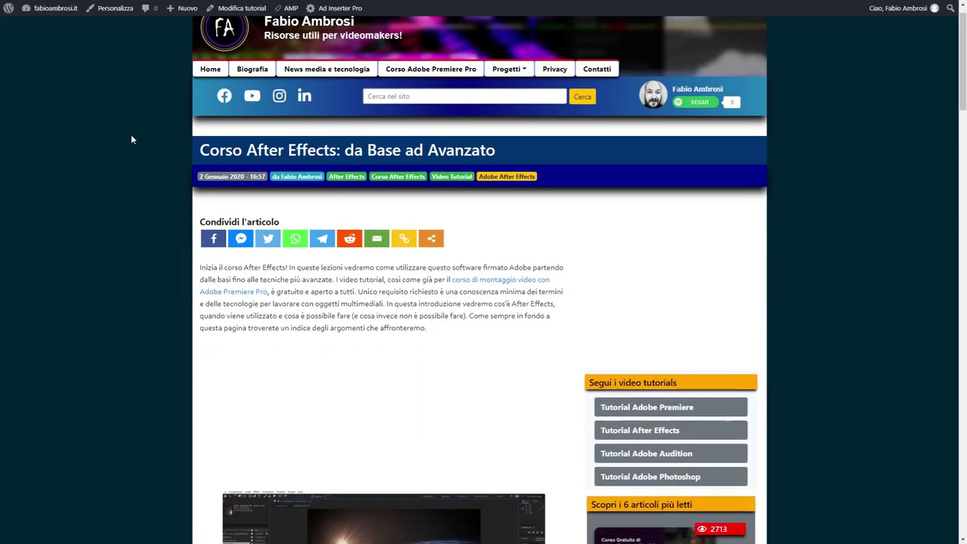
scroll(131, 139, down, 4)
scroll(131, 139, down, 5)
scroll(130, 139, down, 3)
scroll(130, 139, down, 4)
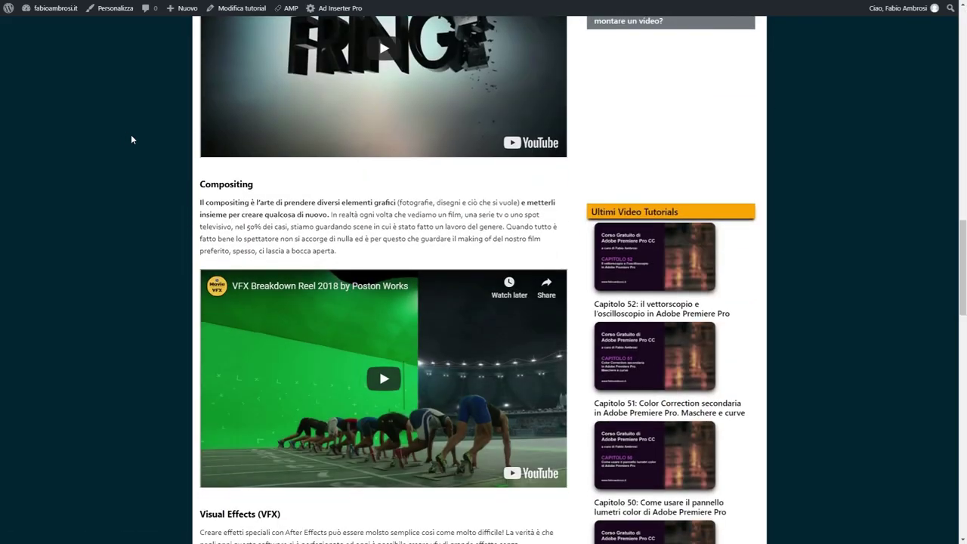
scroll(130, 139, down, 4)
scroll(131, 140, down, 5)
scroll(130, 139, down, 4)
scroll(131, 139, down, 2)
scroll(131, 134, up, 1)
mouse_move(219, 123)
mouse_down()
mouse_move(257, 202)
mouse_move(492, 443)
mouse_up()
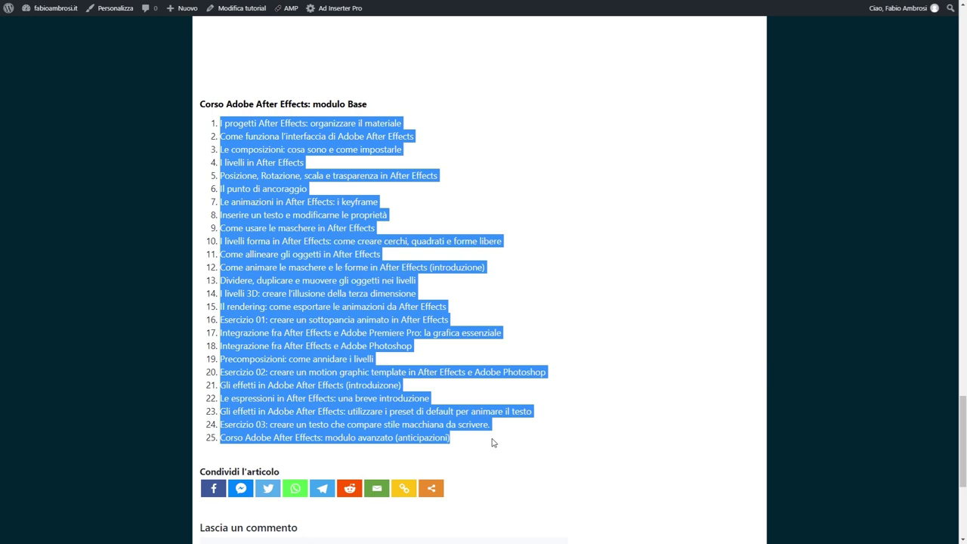
click(493, 443)
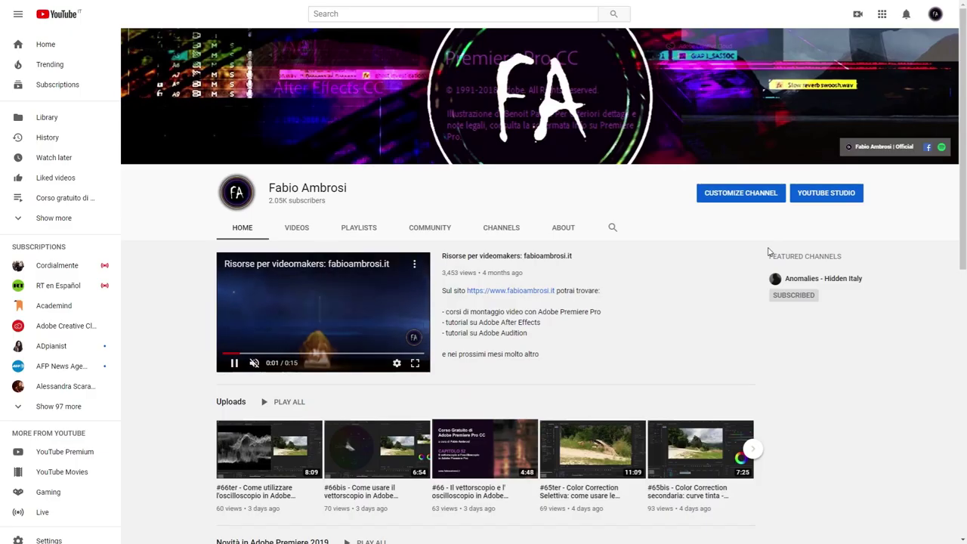
Browse the channel home and its VIDEOS upload grid, then select the page name on the Facebook page.
scroll(779, 241, down, 3)
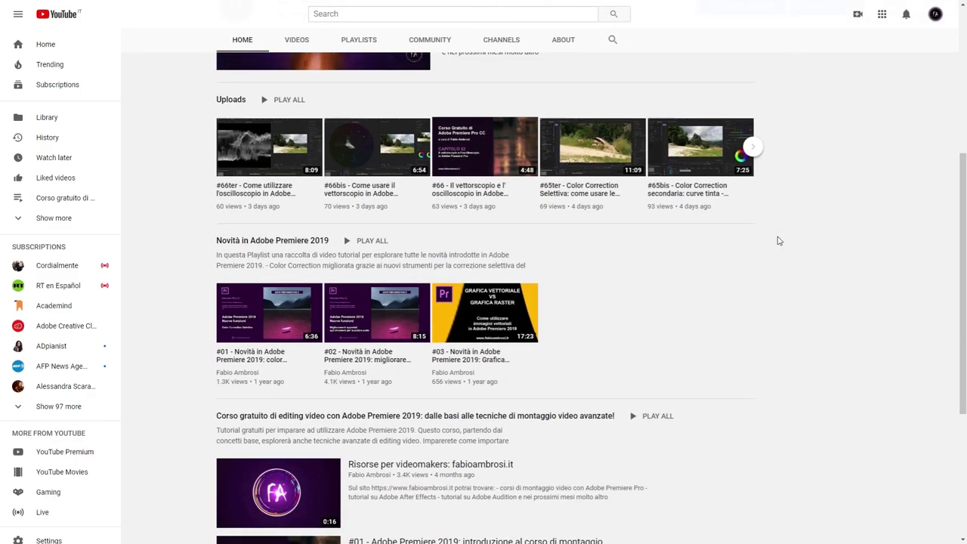
scroll(737, 253, down, 3)
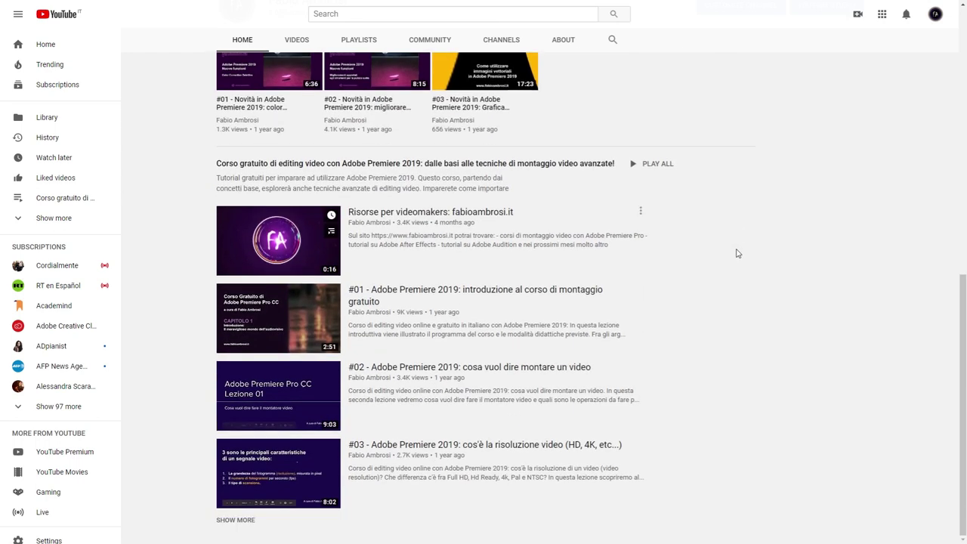
scroll(737, 253, up, 7)
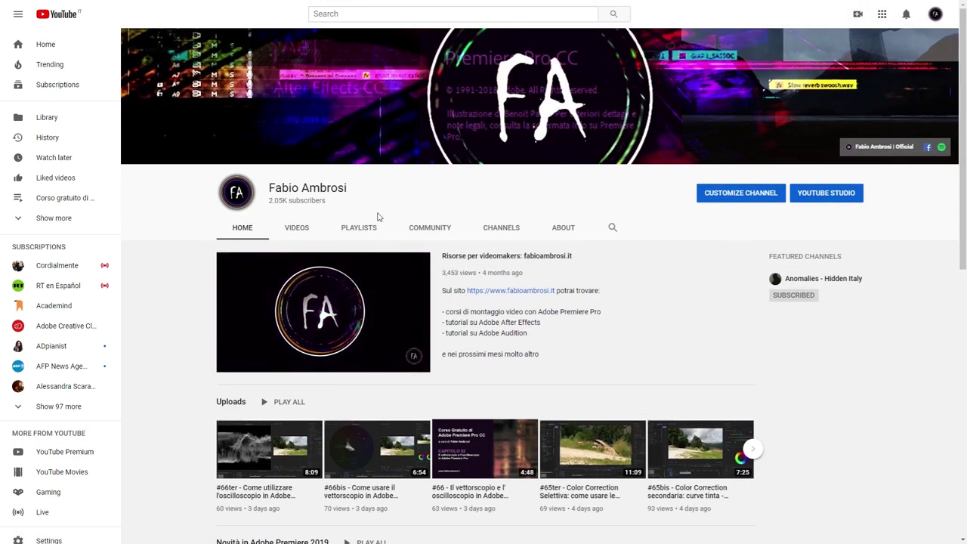
click(296, 227)
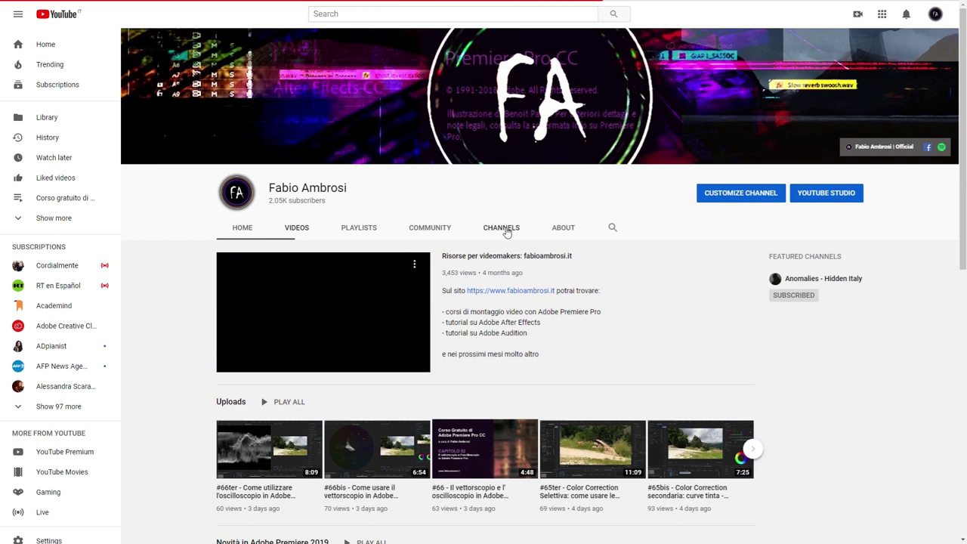
scroll(507, 232, down, 4)
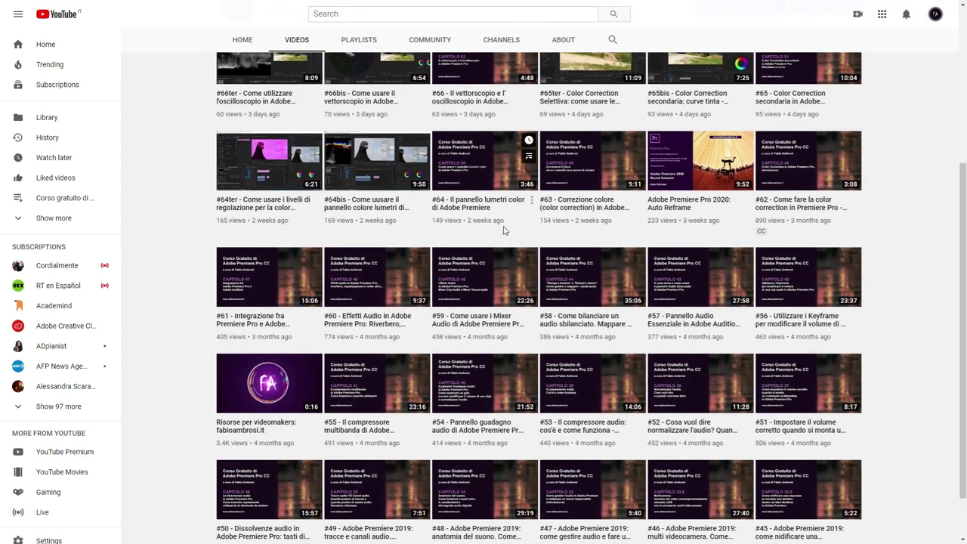
scroll(506, 230, up, 4)
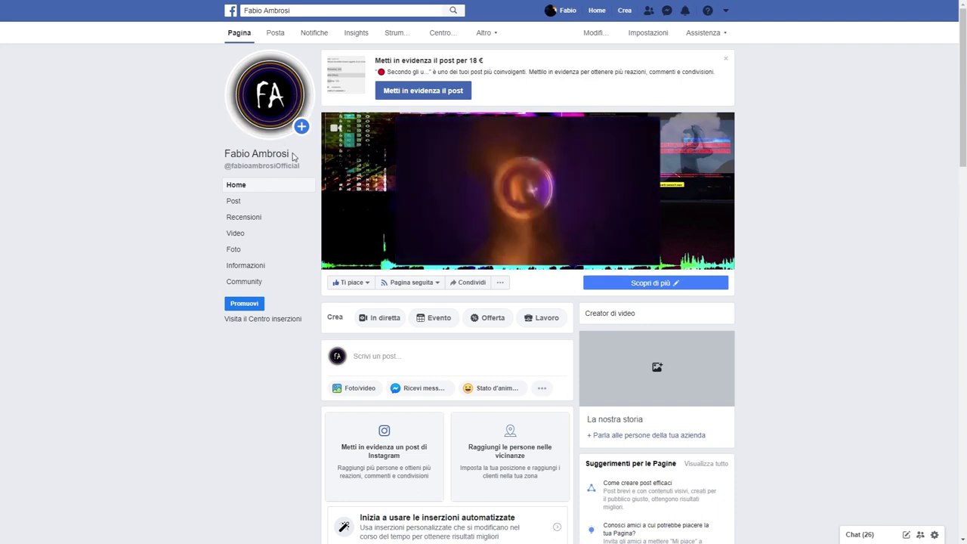
drag(290, 153, 222, 154)
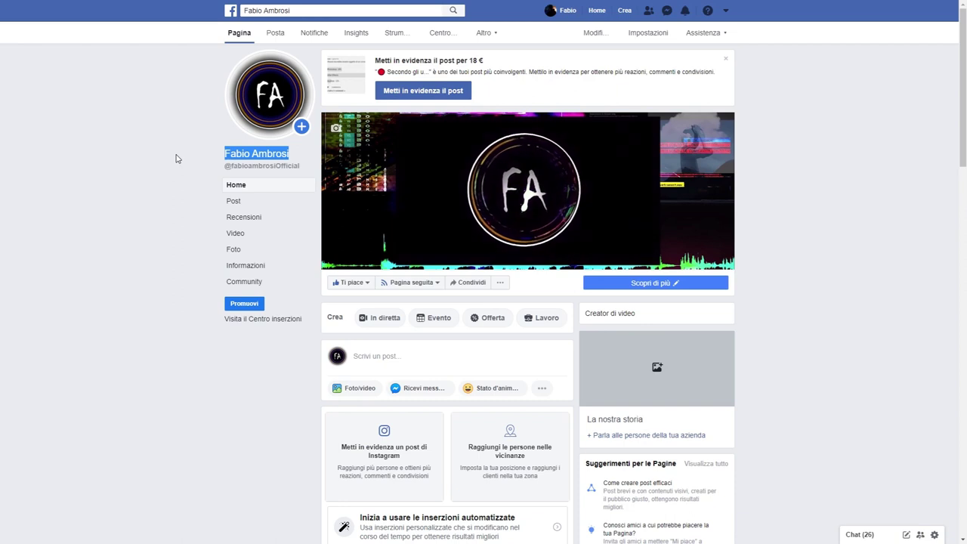
Scroll down to the free After Effects course post and select its announcement text.
scroll(175, 158, down, 5)
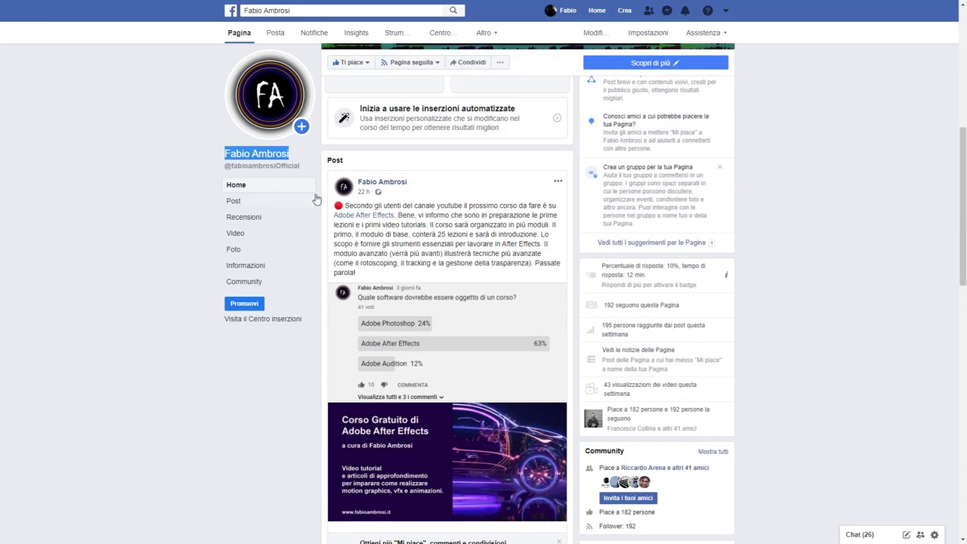
click(345, 205)
drag(345, 204, 356, 272)
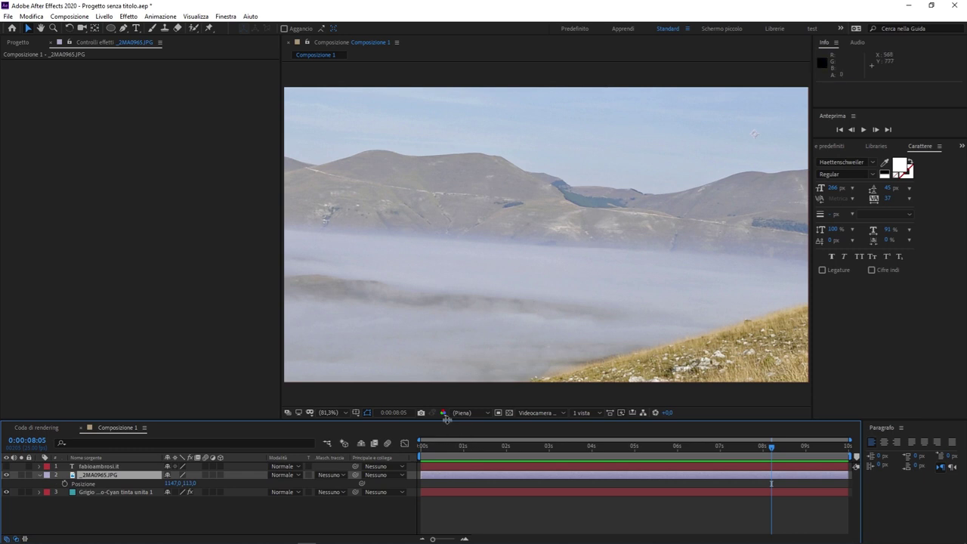
Enlarge the timeline so the viewer shrinks to 79.9%, then reselect the _2MA0965.JPG layer.
drag(447, 419, 476, 371)
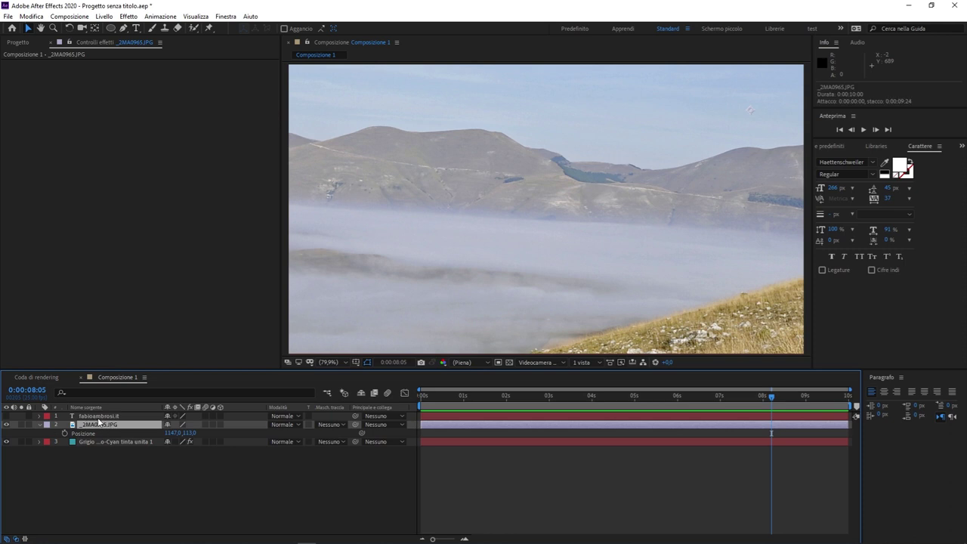
click(161, 484)
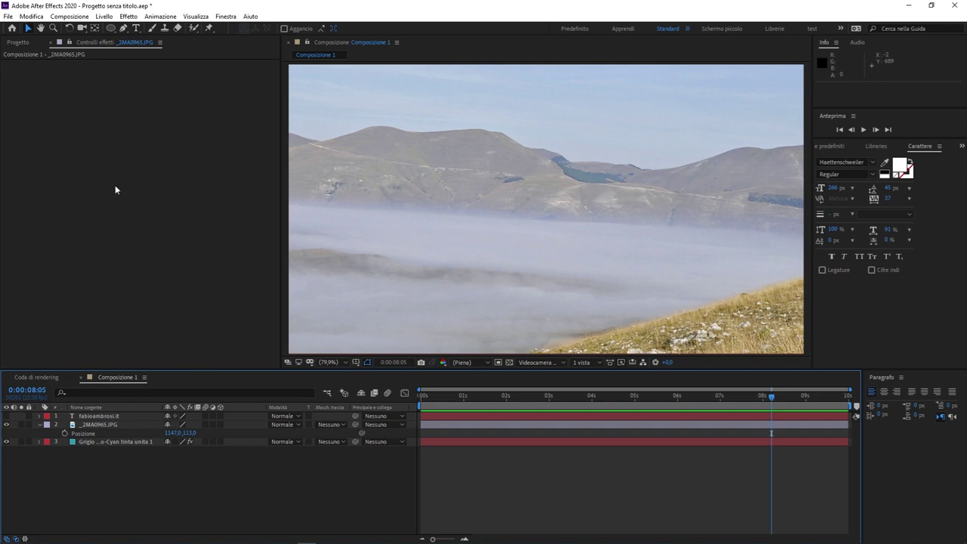
click(99, 424)
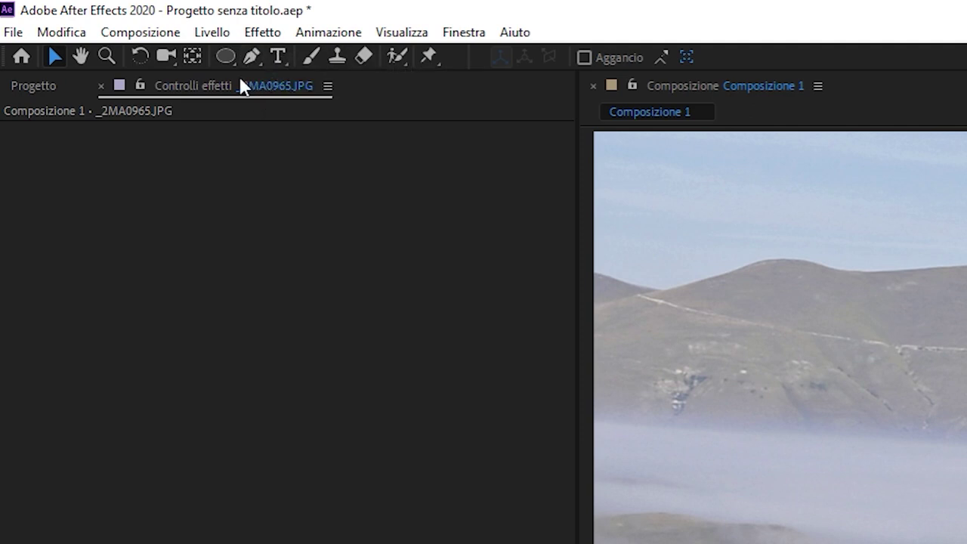
Choose Strumento Rettangolo from the shape tool flyout in the toolbar.
click(226, 57)
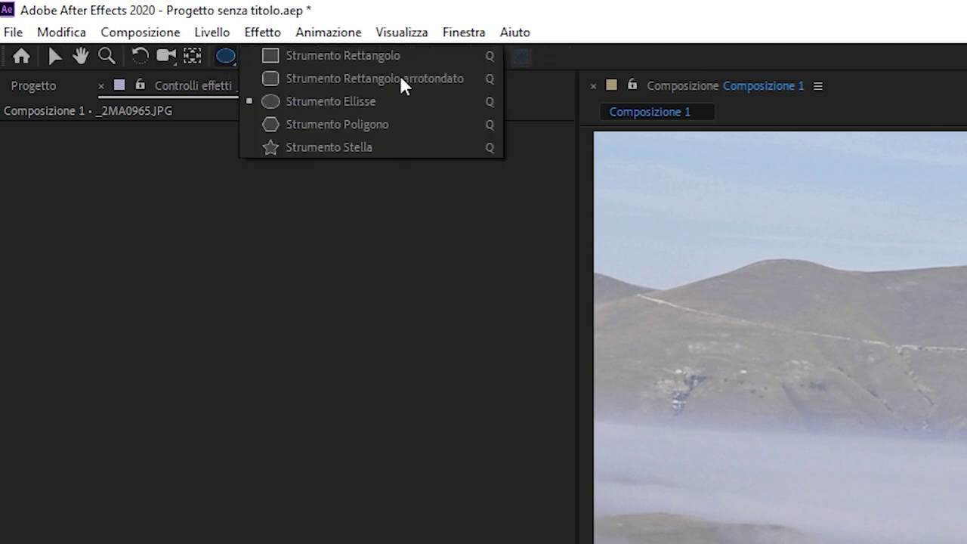
click(229, 52)
click(294, 56)
click(227, 55)
click(309, 55)
click(232, 53)
click(341, 53)
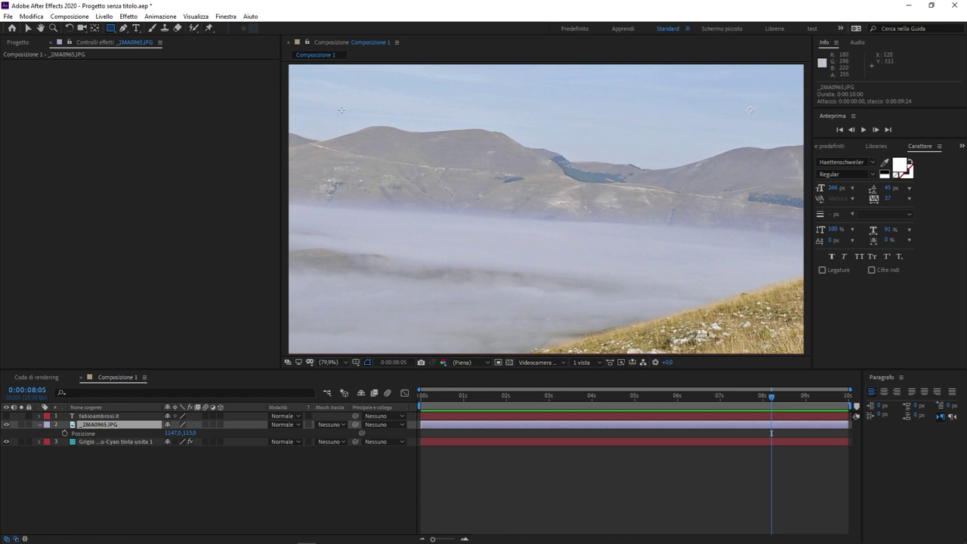
Draw a rectangular mask over the photo's upper left and select Maschera 1 in the timeline.
mouse_move(351, 94)
mouse_down()
mouse_move(562, 234)
mouse_move(497, 201)
mouse_move(716, 310)
mouse_move(717, 327)
mouse_move(541, 224)
mouse_move(726, 302)
mouse_move(594, 320)
mouse_move(587, 227)
mouse_move(592, 249)
mouse_move(710, 294)
mouse_move(599, 279)
mouse_move(547, 220)
mouse_move(572, 207)
mouse_move(679, 215)
mouse_move(756, 266)
mouse_move(754, 243)
mouse_move(647, 220)
mouse_move(506, 217)
mouse_move(486, 201)
mouse_move(717, 321)
mouse_move(454, 220)
mouse_move(625, 300)
mouse_move(518, 236)
mouse_move(560, 269)
mouse_move(650, 305)
mouse_move(486, 256)
mouse_move(469, 299)
mouse_move(604, 328)
mouse_move(630, 270)
mouse_move(484, 265)
mouse_move(494, 232)
mouse_up()
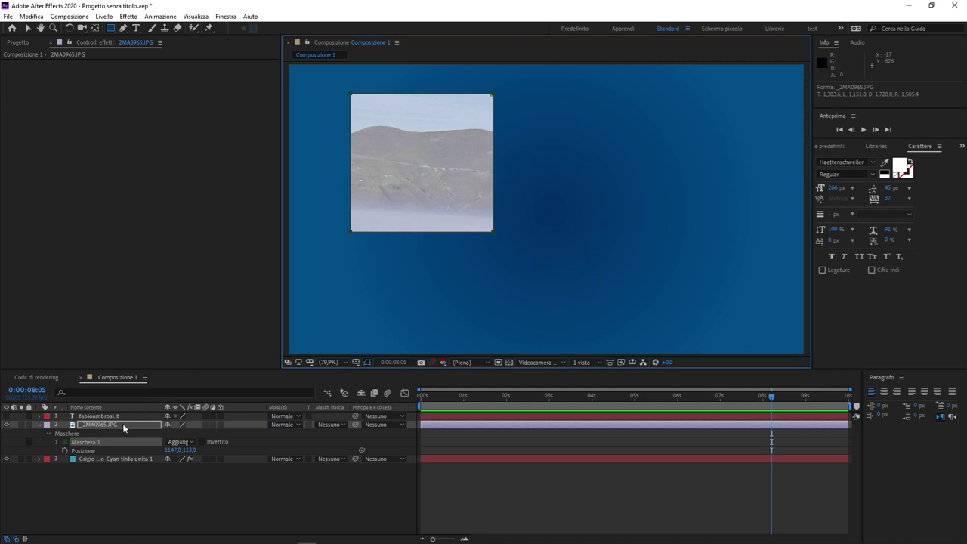
click(81, 443)
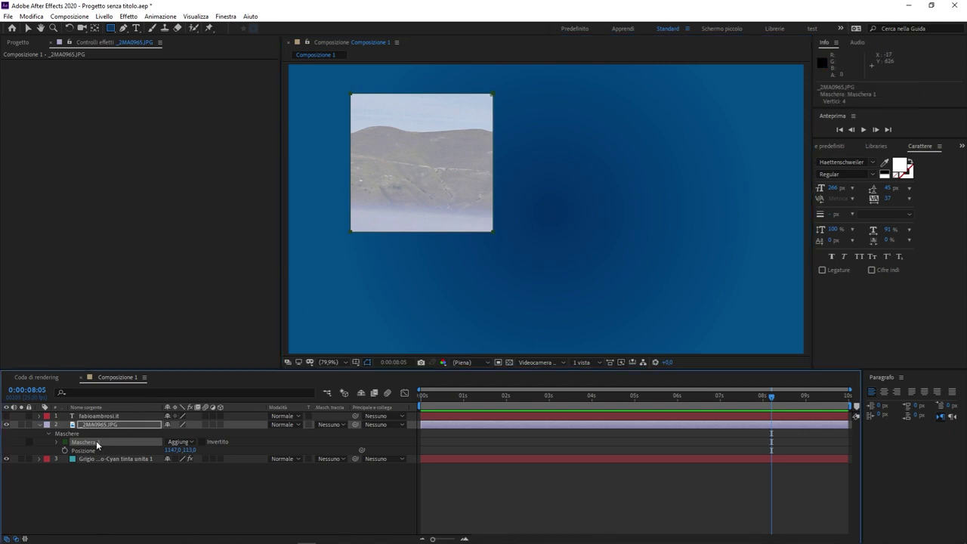
click(129, 487)
click(111, 444)
click(47, 446)
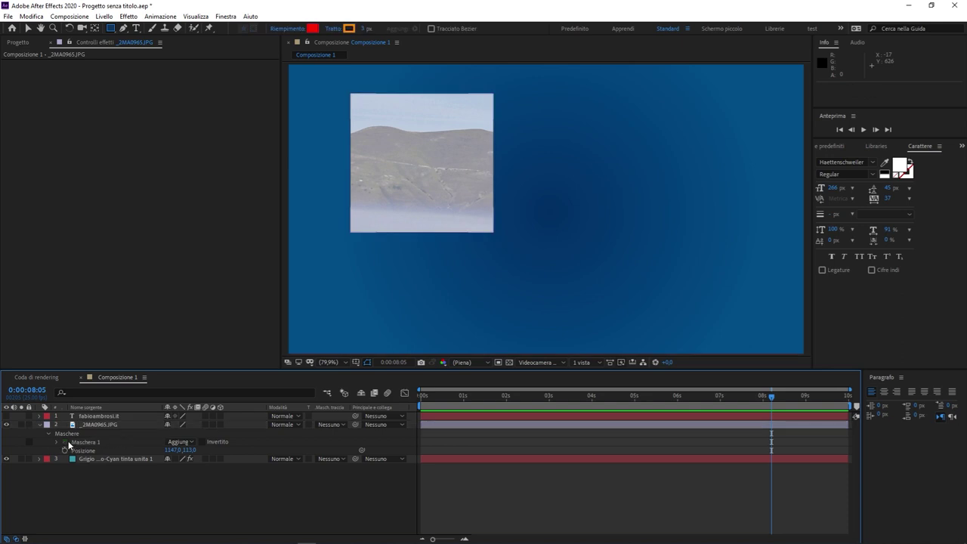
Set Maschera 1's mask colour to red (FF0000).
click(65, 445)
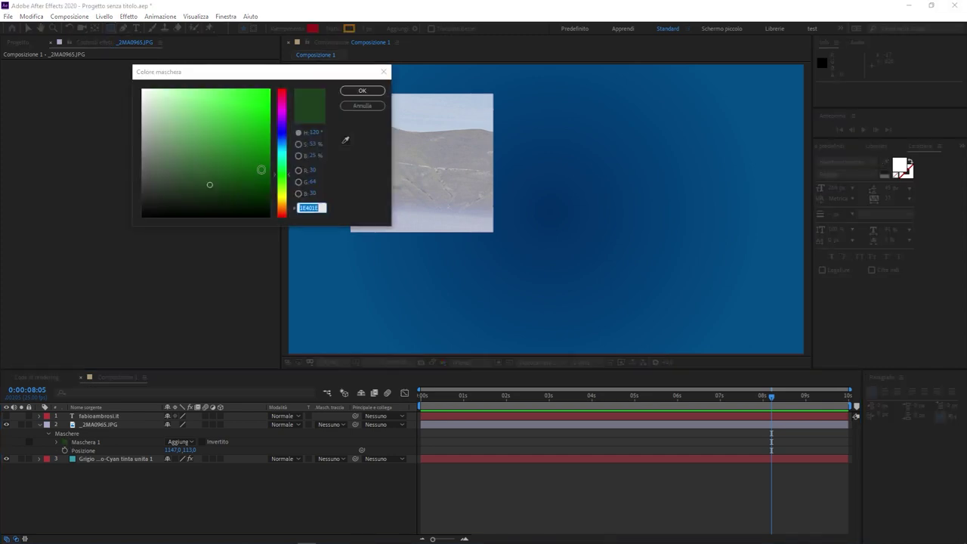
drag(285, 130, 287, 85)
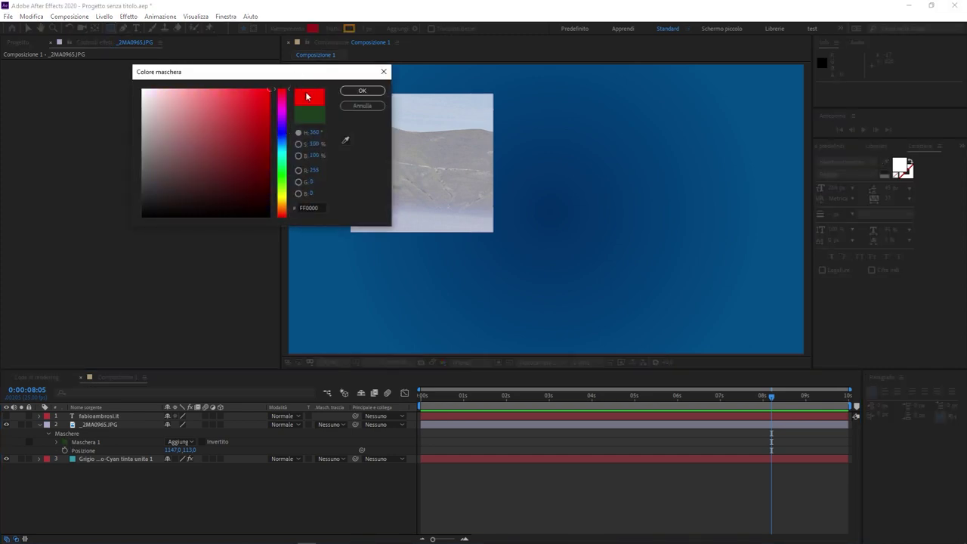
click(381, 91)
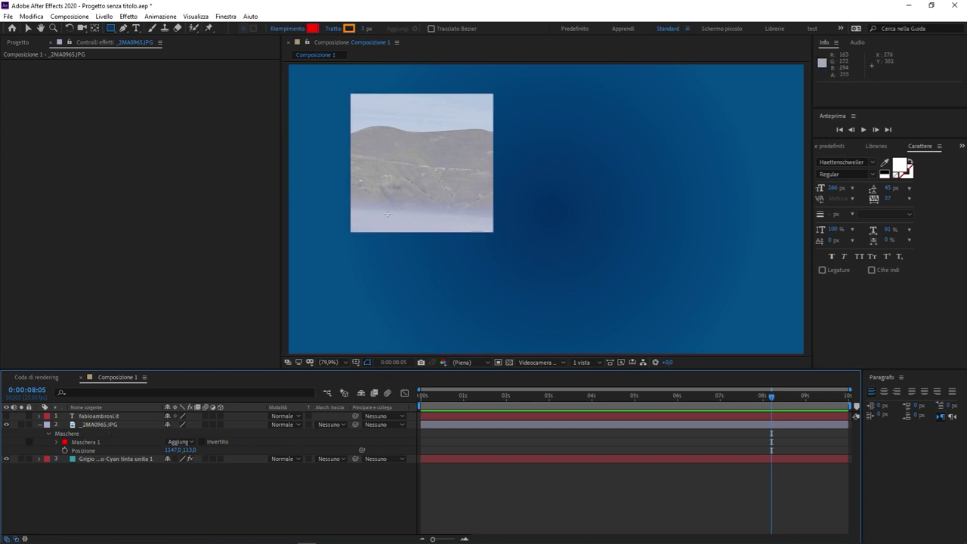
click(90, 436)
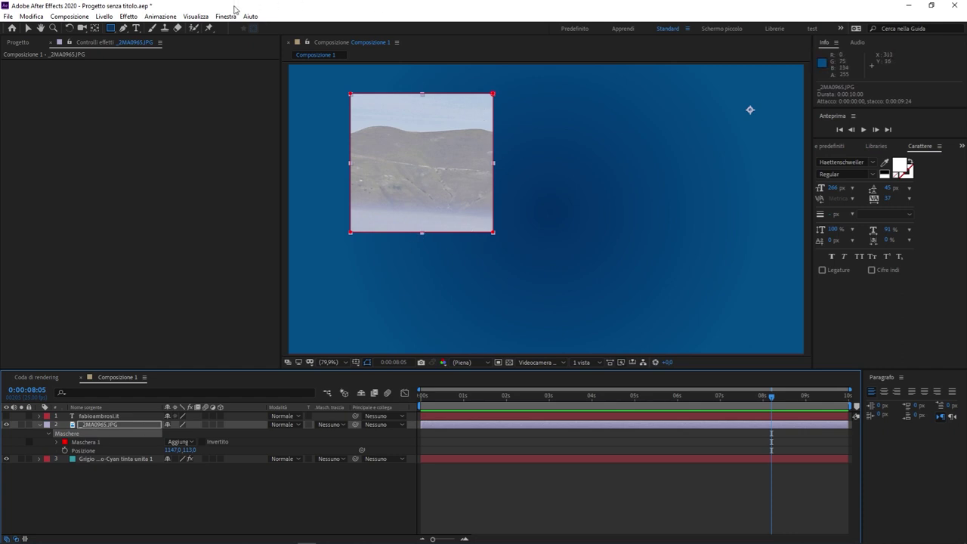
Add an ellipse mask at upper right, a pentagon mask and a star mask to the photo.
mouse_move(110, 27)
mouse_down()
mouse_move(222, 73)
mouse_move(200, 50)
mouse_up()
mouse_move(514, 95)
mouse_down()
mouse_move(715, 242)
mouse_move(734, 243)
mouse_move(731, 234)
mouse_up()
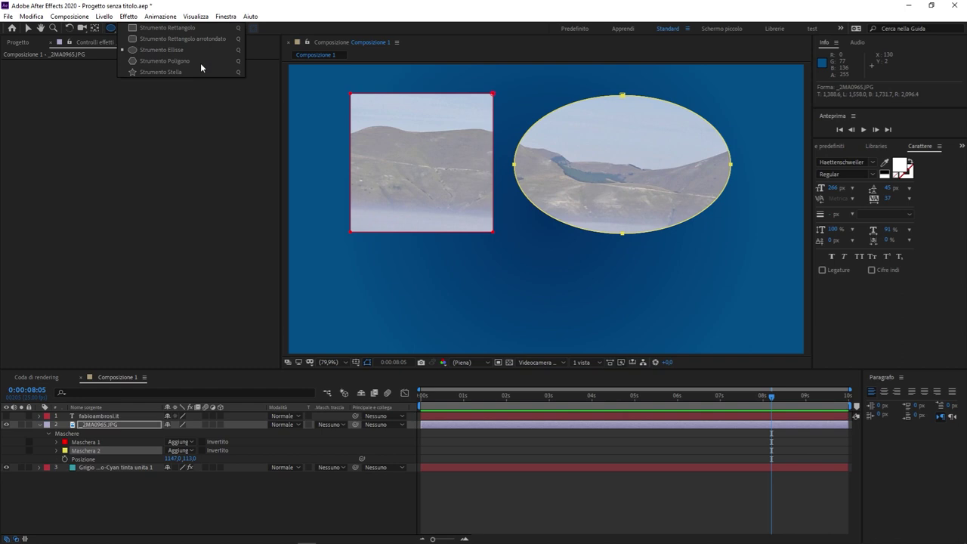
drag(112, 31, 189, 59)
mouse_move(376, 258)
mouse_down()
mouse_move(376, 229)
mouse_move(367, 234)
mouse_up()
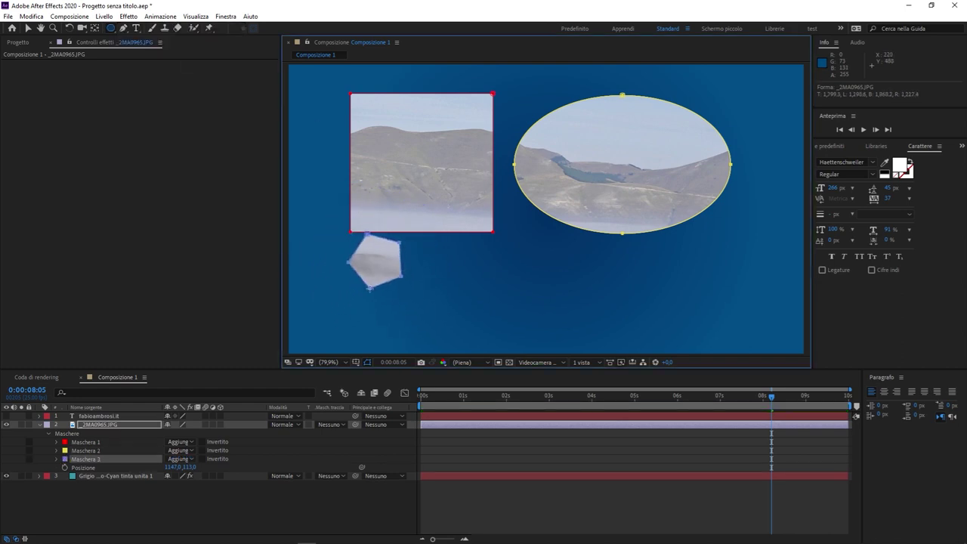
drag(113, 31, 177, 72)
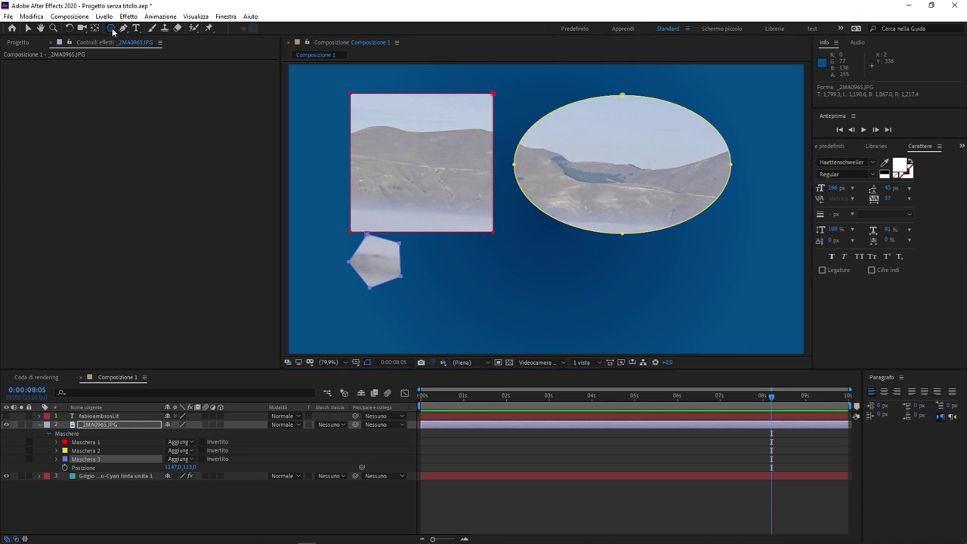
click(185, 72)
drag(532, 269, 560, 299)
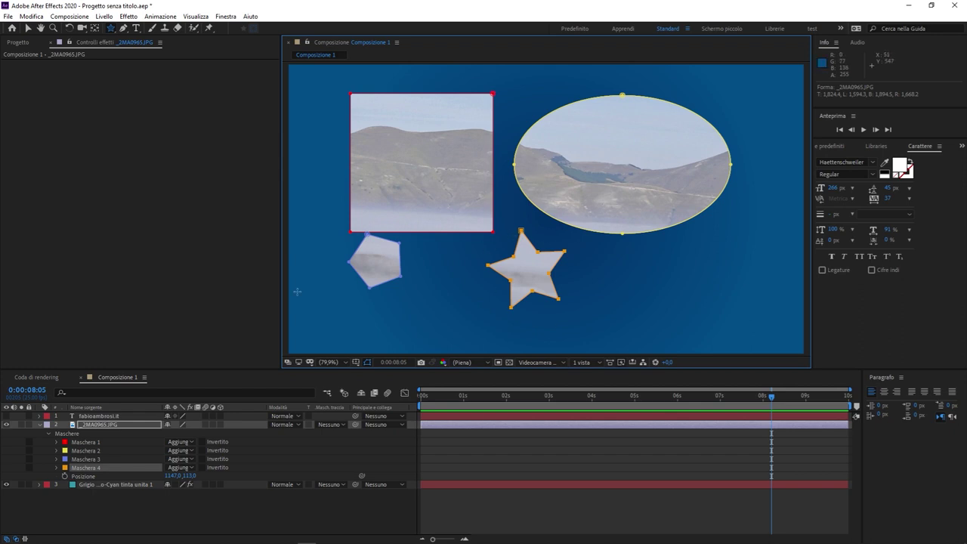
Delete the rectangle, ellipse, pentagon and star masks from _2MA0965.JPG.
click(88, 441)
key(Delete)
click(87, 442)
key(Delete)
click(88, 444)
key(Delete)
click(88, 445)
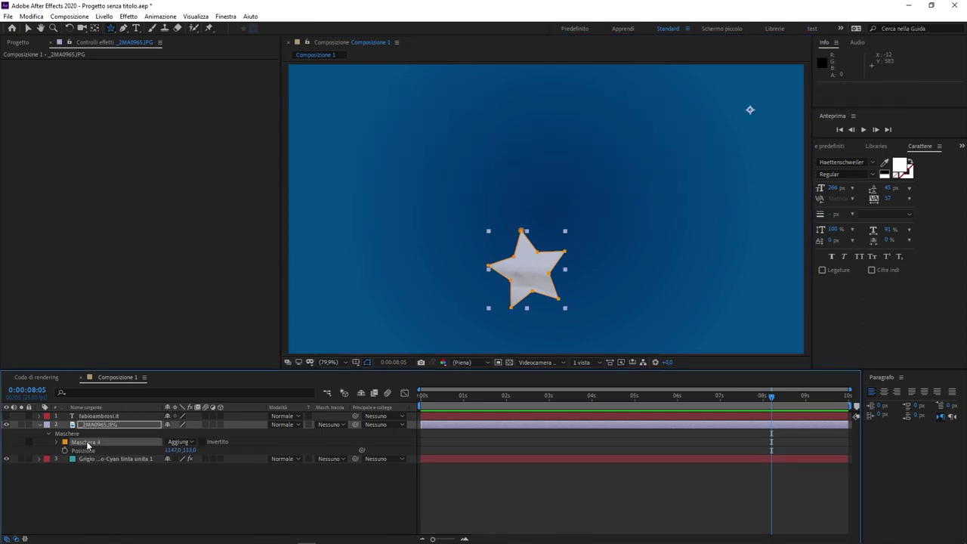
key(Delete)
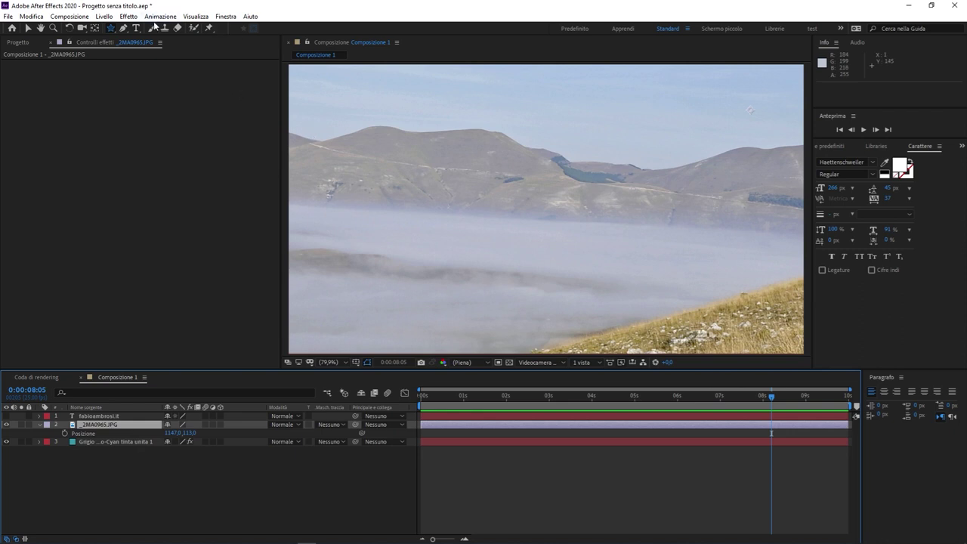
With the Pen tool, place mask points along the mountain ridge and below the image's bottom corners.
click(124, 31)
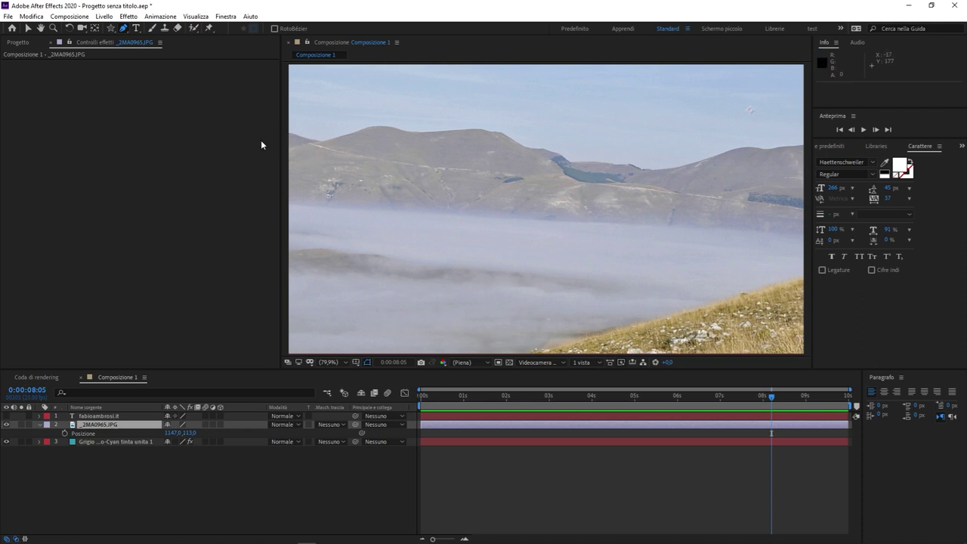
click(287, 134)
click(306, 137)
click(314, 139)
click(336, 137)
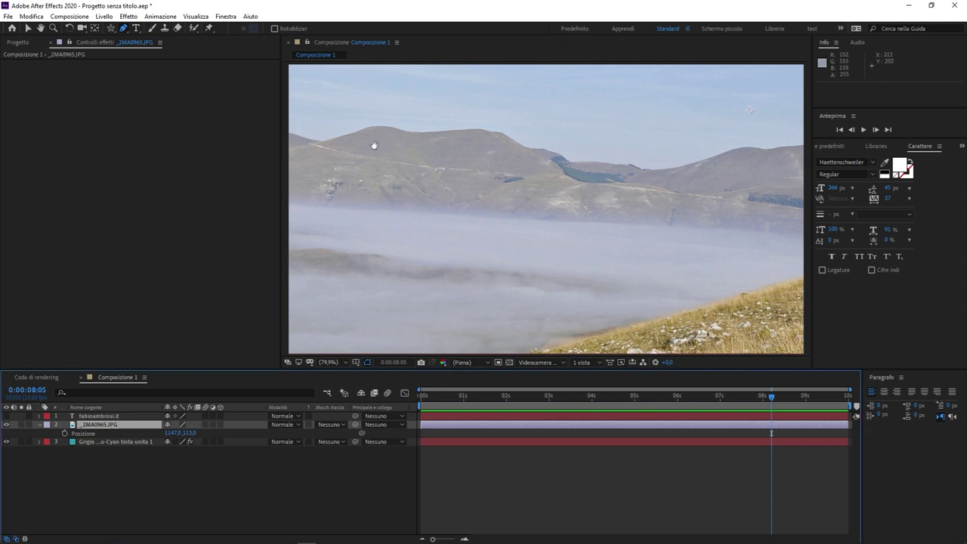
scroll(373, 145, up, 5)
drag(492, 216, 630, 153)
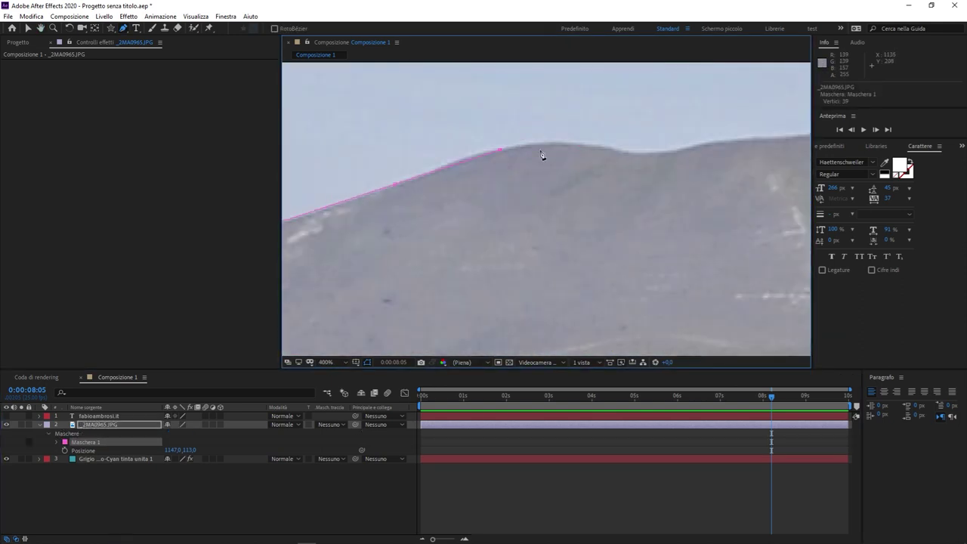
click(712, 146)
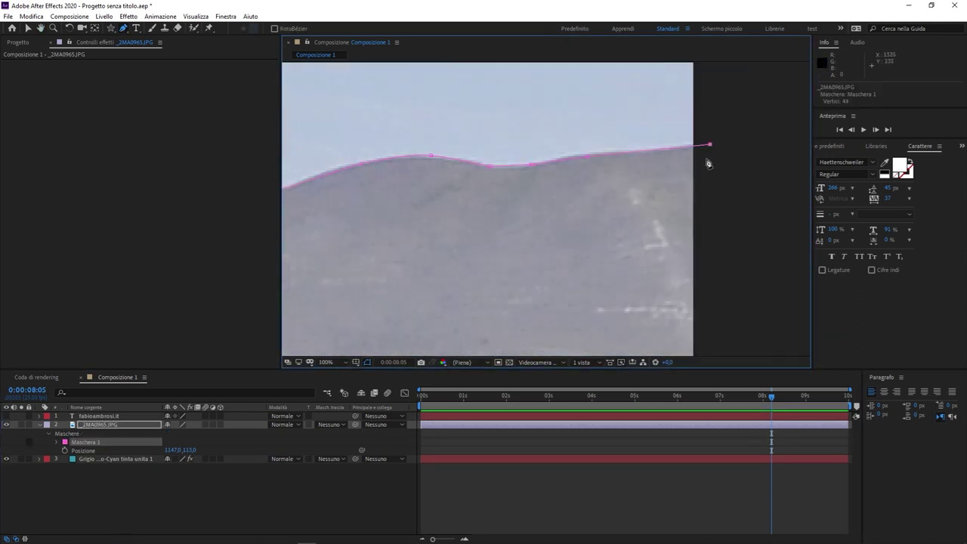
scroll(650, 202, down, 6)
drag(489, 206, 626, 171)
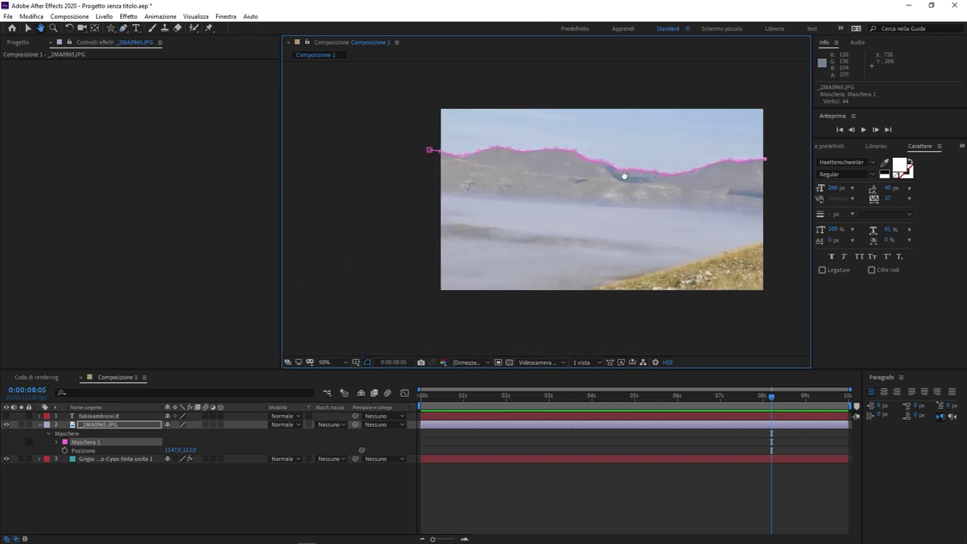
key(ctrl+z)
drag(702, 178, 571, 189)
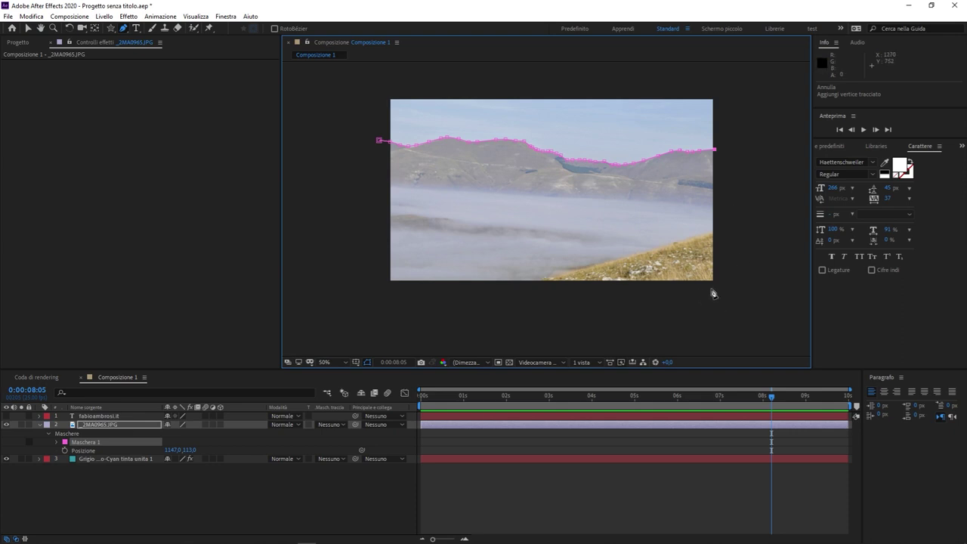
click(724, 289)
click(372, 296)
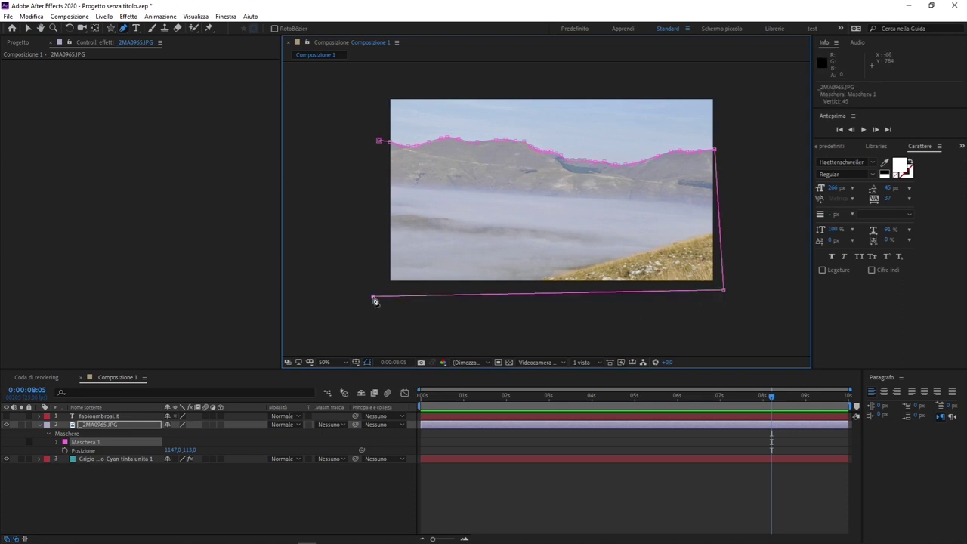
Close the ridge mask at its first point and pan to view the whole mask.
mouse_move(379, 130)
mouse_down()
mouse_move(551, 227)
mouse_move(487, 189)
mouse_up()
scroll(618, 227, up, 2)
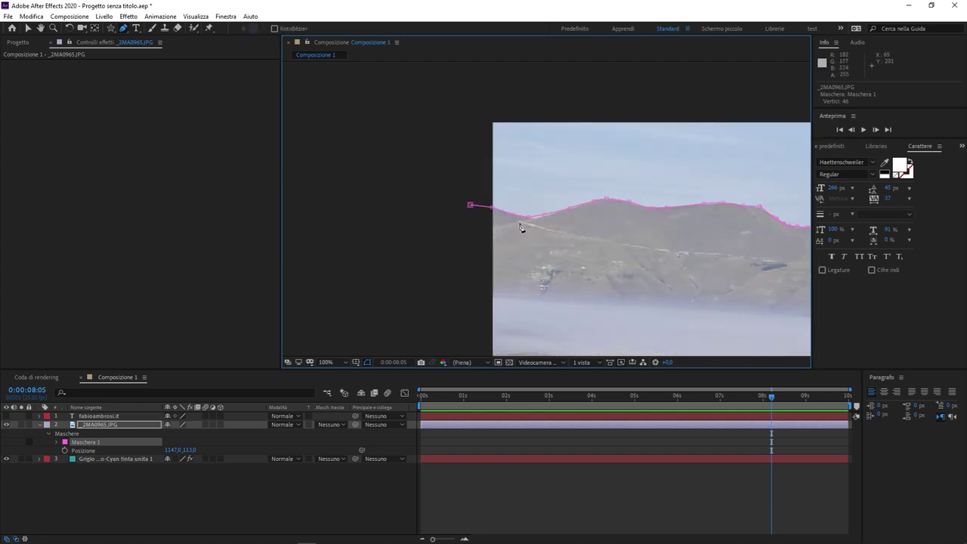
click(470, 205)
key(h)
drag(474, 211, 303, 129)
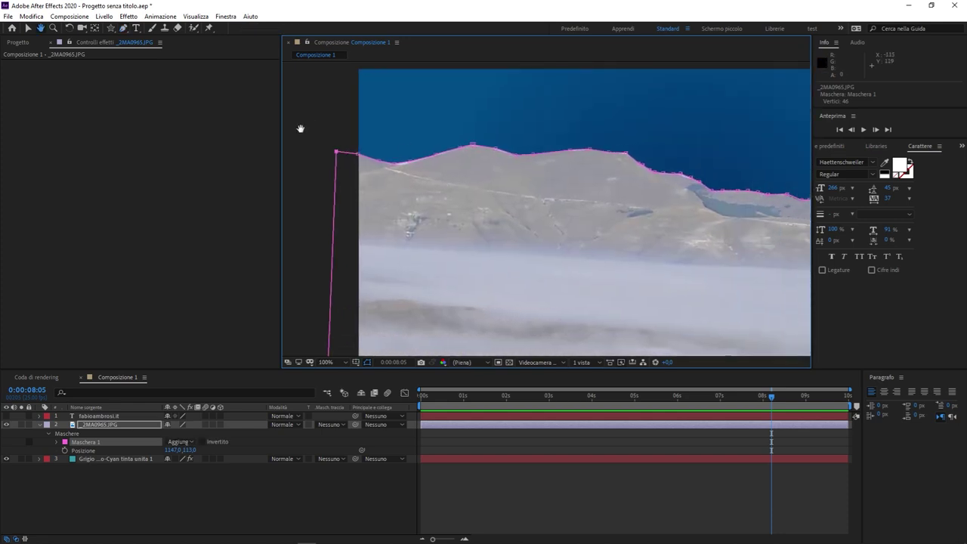
scroll(626, 182, down, 4)
scroll(626, 182, up, 2)
key(g)
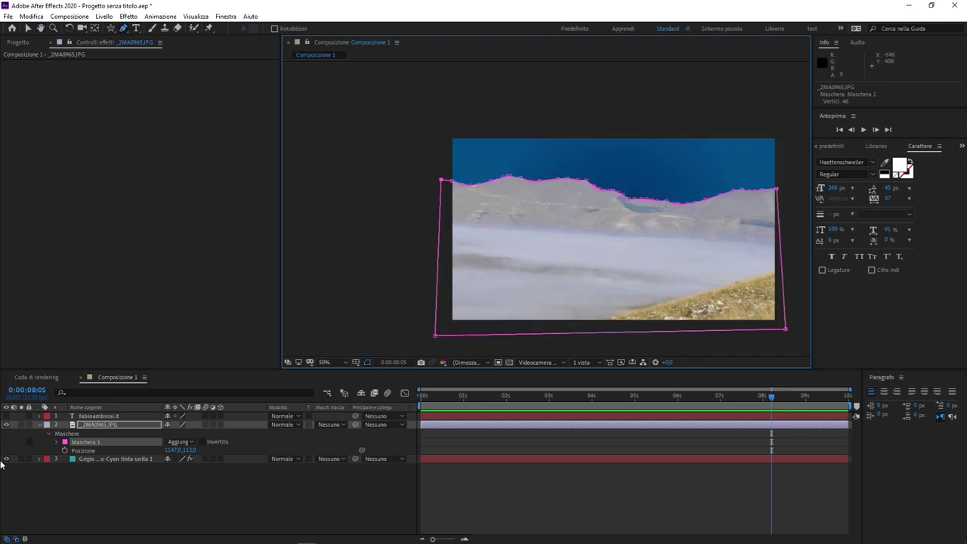
Hide the blue background layer and turn on the transparency checkerboard.
click(5, 459)
key(h)
mouse_move(580, 235)
mouse_down()
mouse_move(496, 204)
mouse_move(499, 217)
mouse_up()
key(g)
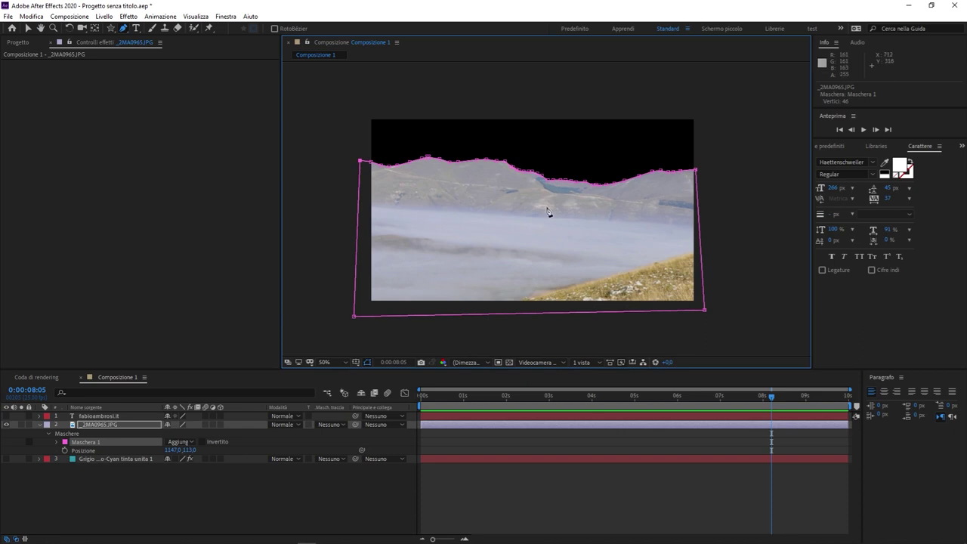
click(509, 363)
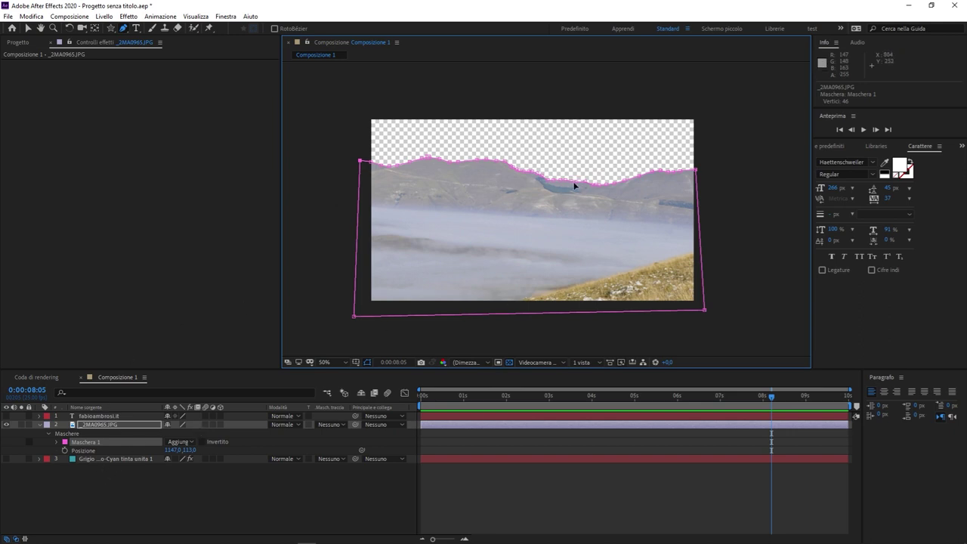
Place _2MA1065.JPG from the Project panel beneath the masked mountain layer and scale it to 37%.
click(176, 162)
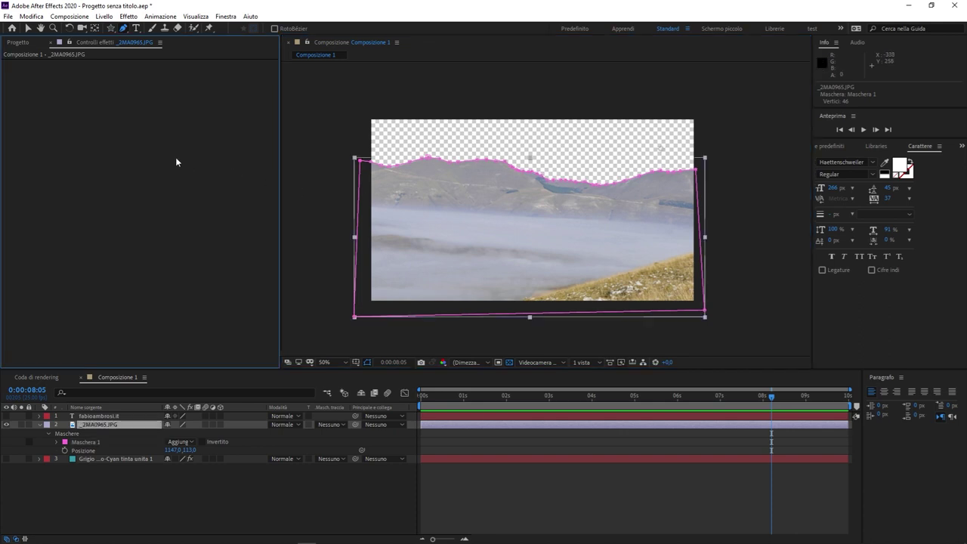
click(34, 44)
click(67, 153)
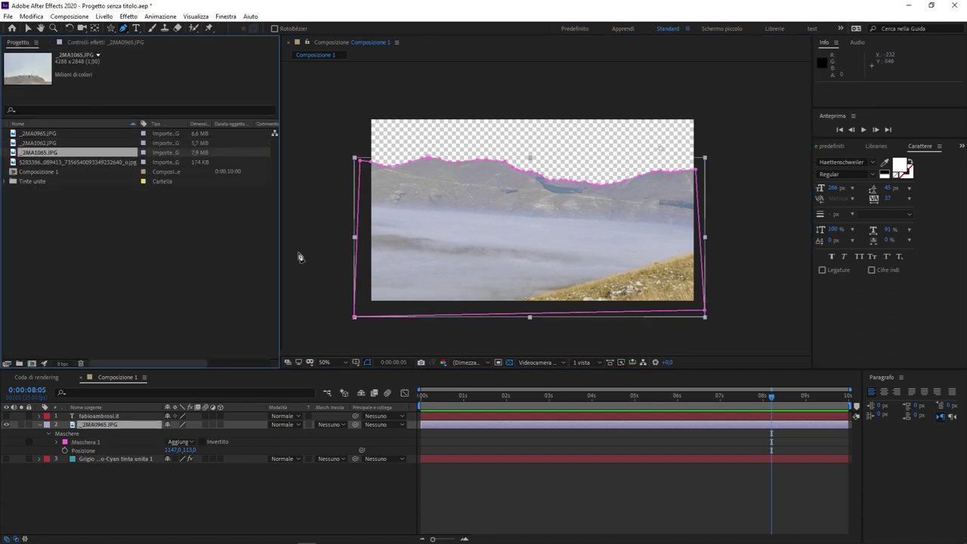
drag(67, 153, 119, 447)
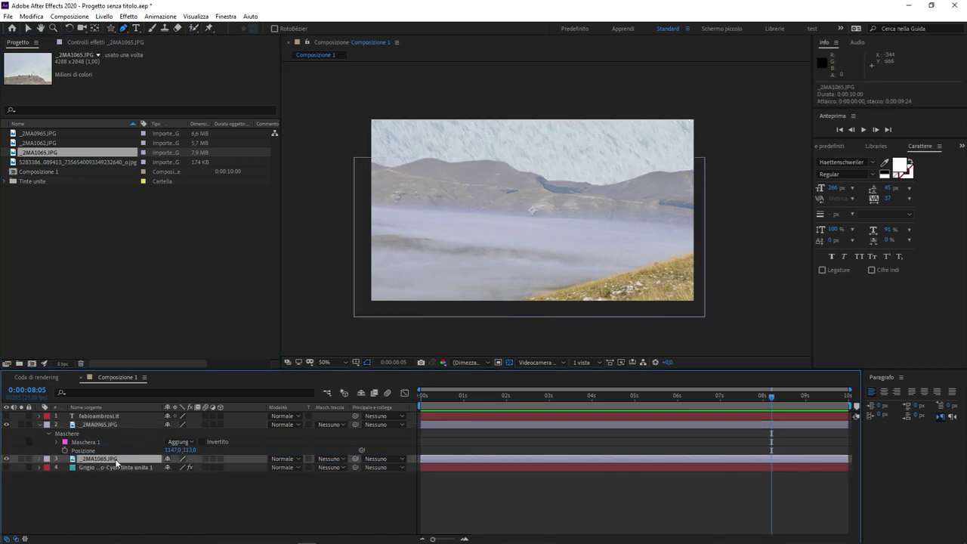
key(s)
drag(185, 467, 241, 490)
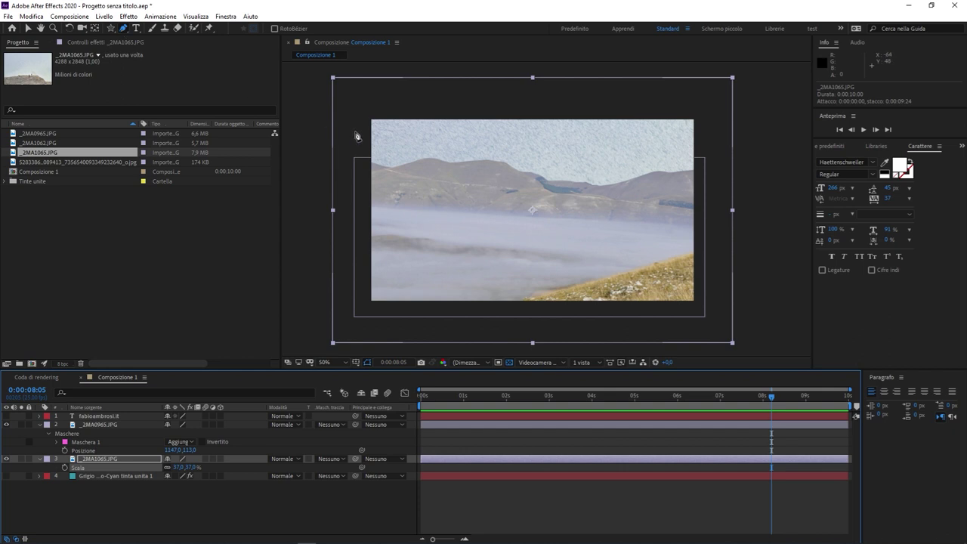
Delete the ridge mask, then try drawing ellipse and circle masks and undo the last one.
click(95, 442)
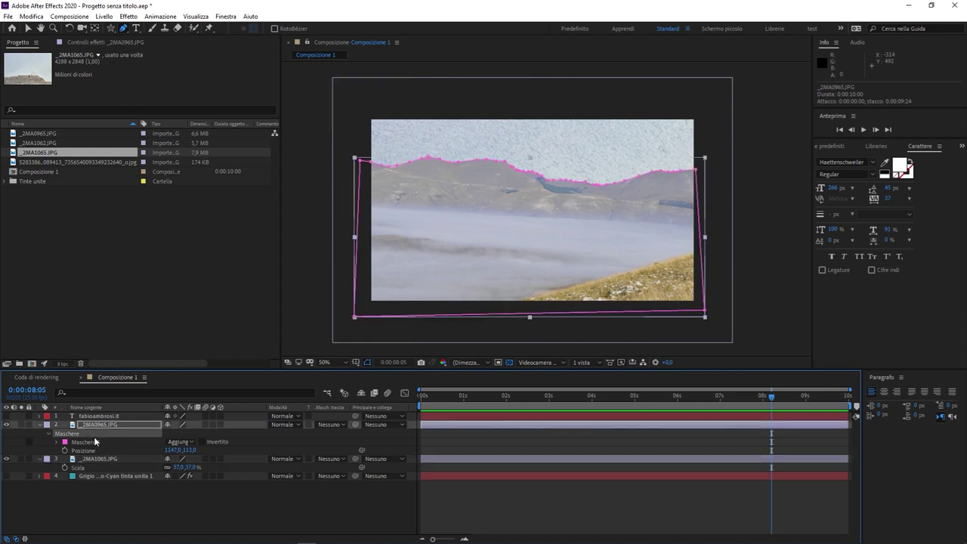
key(Delete)
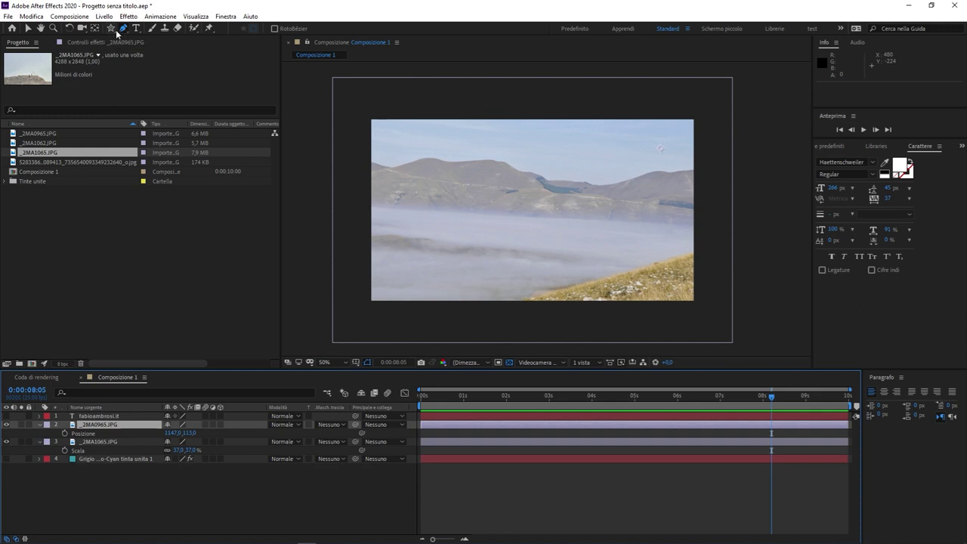
click(114, 32)
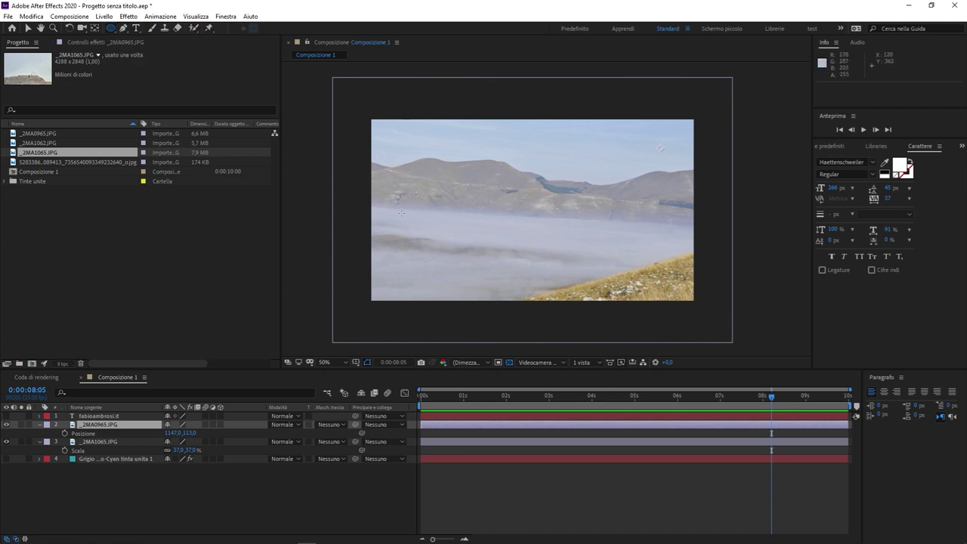
drag(488, 189, 569, 245)
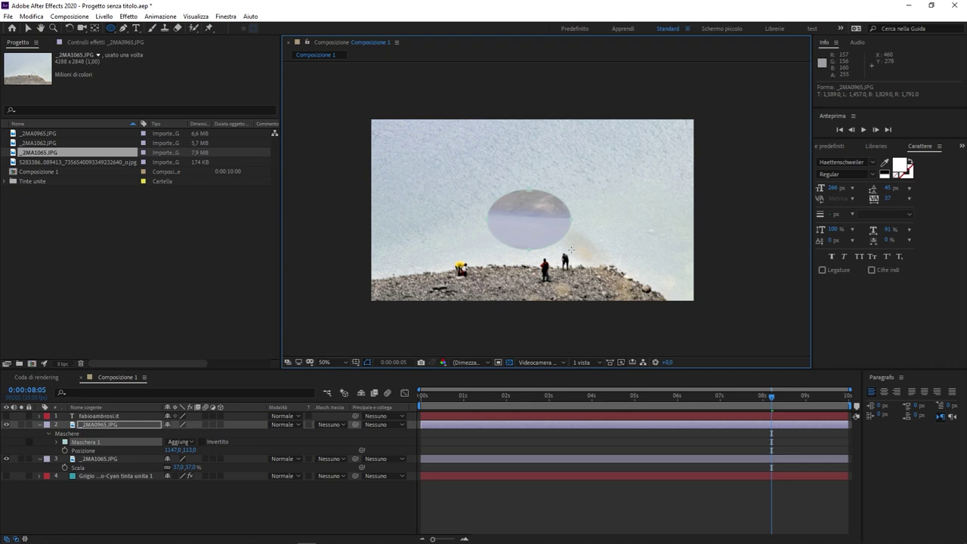
mouse_move(568, 244)
mouse_down()
mouse_move(546, 239)
mouse_move(587, 254)
mouse_move(573, 218)
mouse_up()
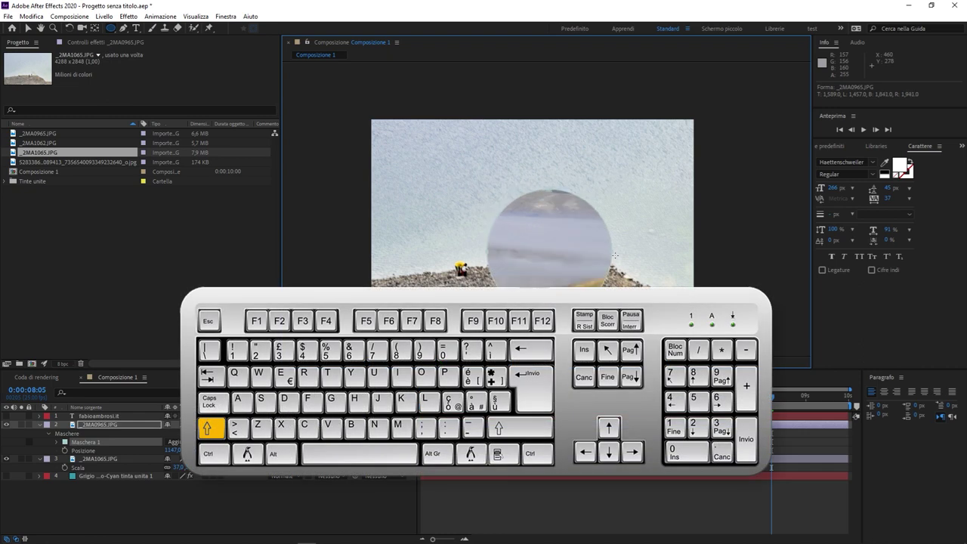
mouse_move(573, 218)
mouse_down()
mouse_move(577, 227)
mouse_move(572, 198)
mouse_move(527, 183)
mouse_up()
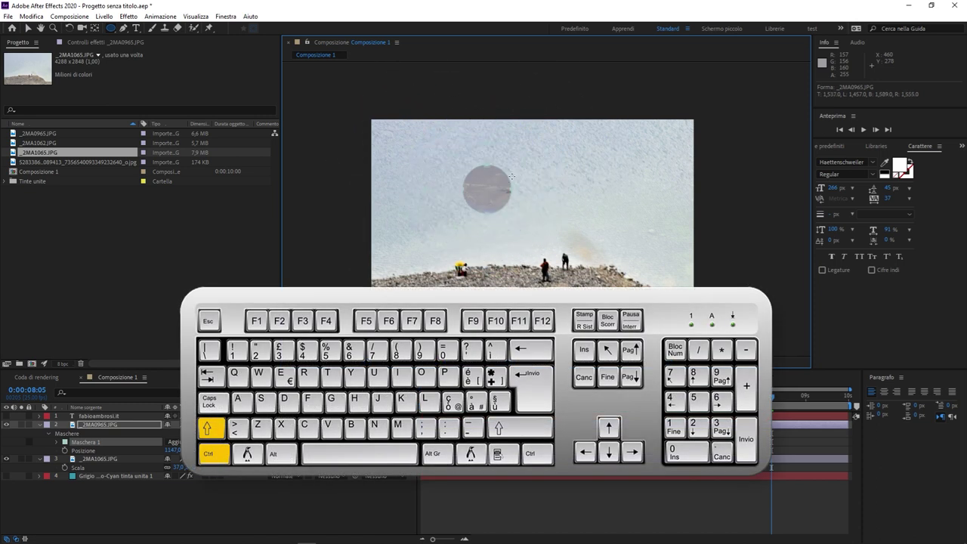
mouse_move(527, 183)
mouse_down()
mouse_move(485, 184)
mouse_move(565, 208)
mouse_up()
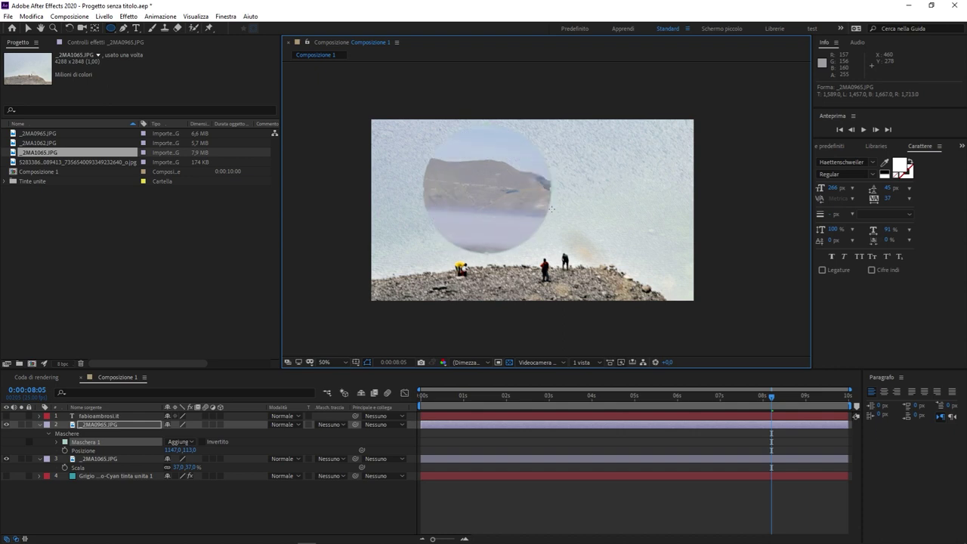
mouse_move(564, 209)
mouse_down()
mouse_move(534, 213)
mouse_move(514, 199)
mouse_up()
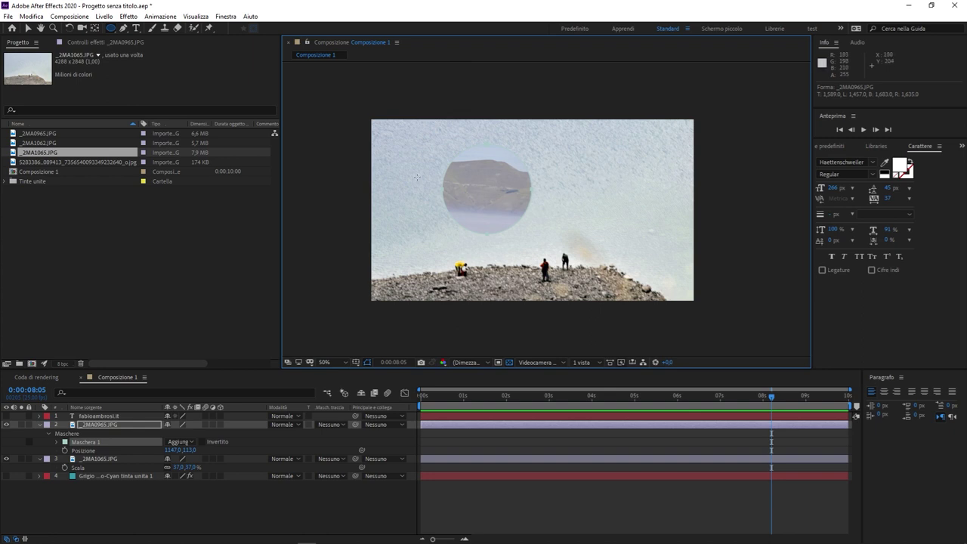
key(ctrl+z)
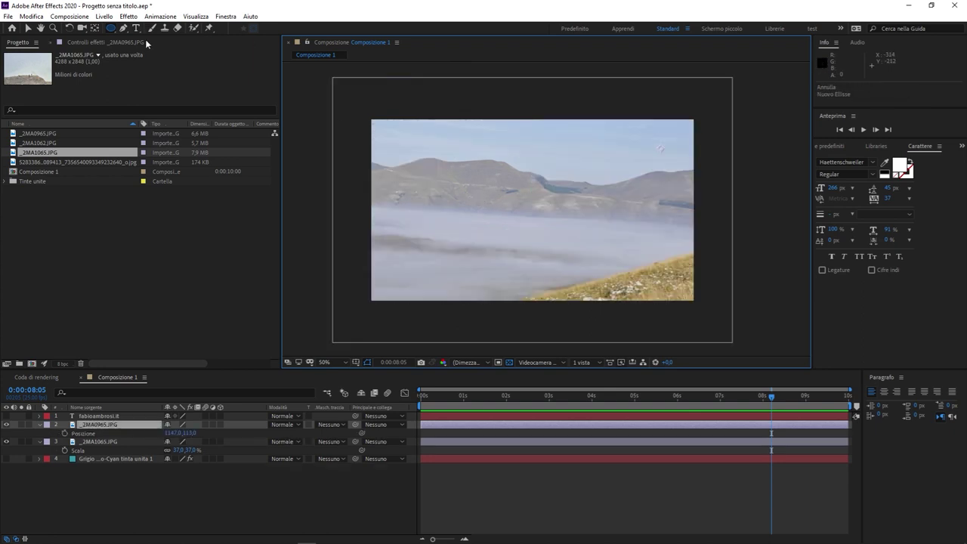
Draw a rectangle mask on _2MA0965.JPG, then reshape it into a small, taller patch near the upper left.
drag(111, 28, 153, 31)
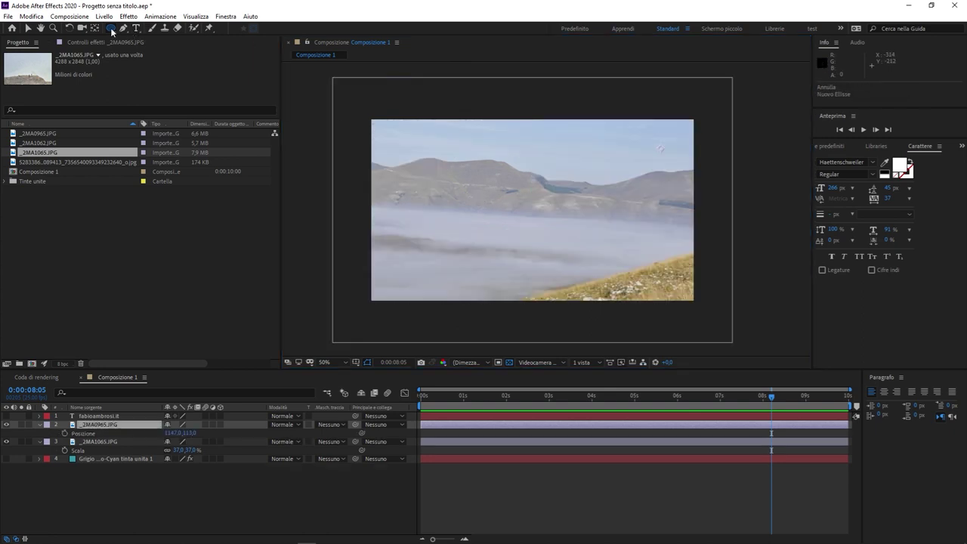
click(155, 28)
mouse_move(446, 180)
mouse_down()
mouse_move(620, 270)
mouse_move(572, 249)
mouse_move(520, 248)
mouse_move(592, 254)
mouse_up()
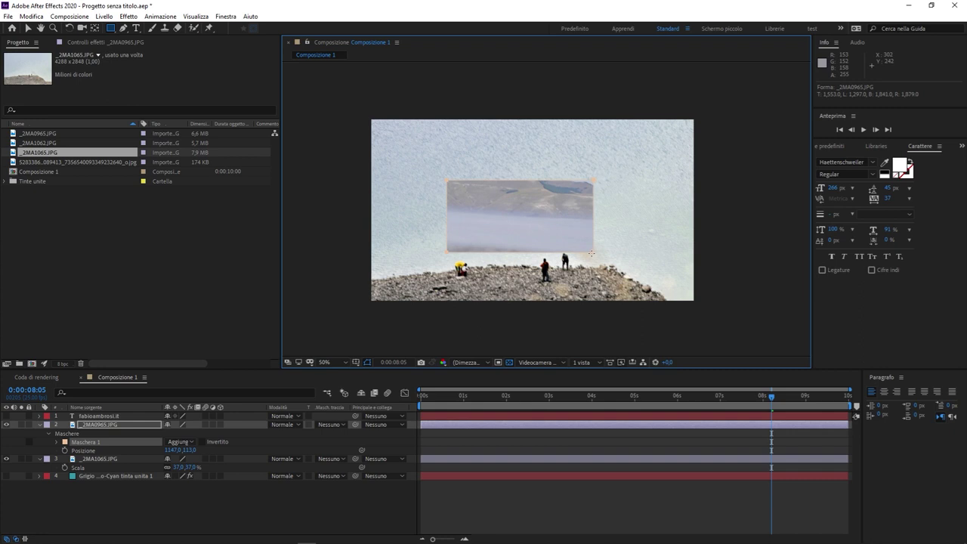
drag(592, 254, 554, 287)
mouse_move(545, 200)
mouse_down()
mouse_move(560, 211)
mouse_move(462, 155)
mouse_move(446, 182)
mouse_move(451, 138)
mouse_up()
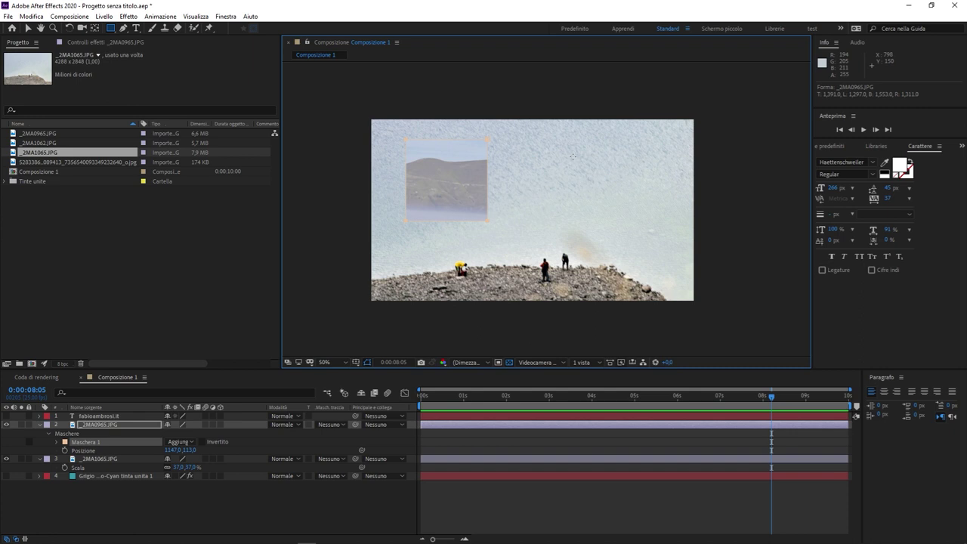
Delete the _2MA1065.JPG layer from the composition.
click(94, 458)
click(6, 459)
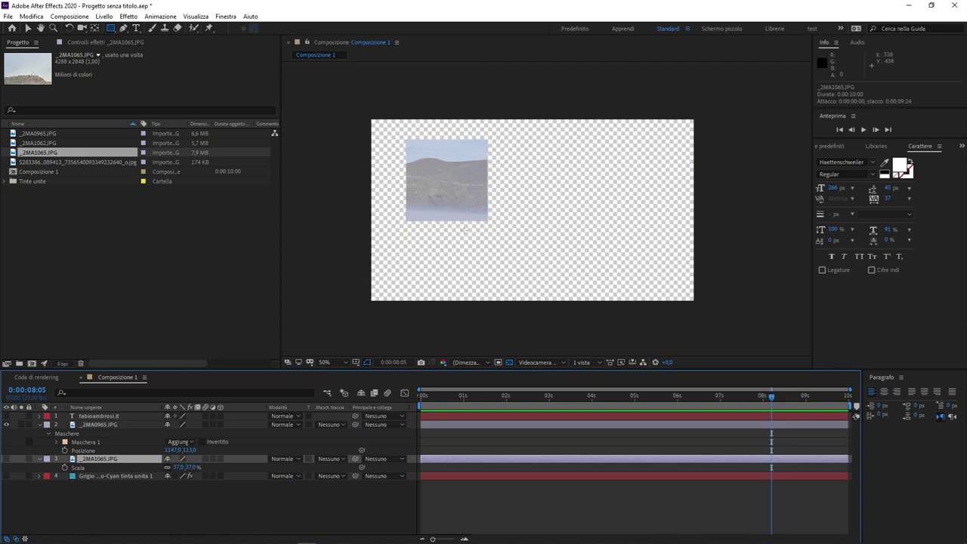
key(ctrl+z)
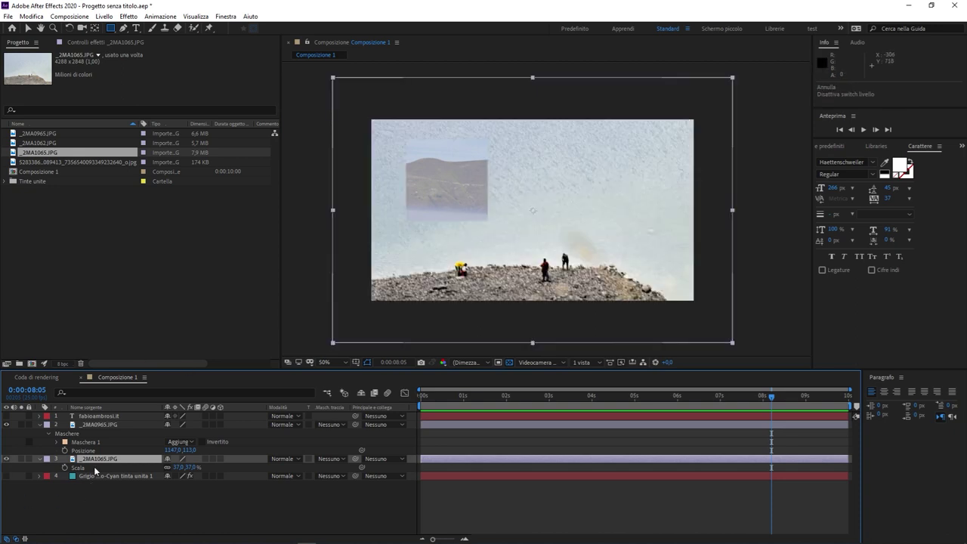
key(Delete)
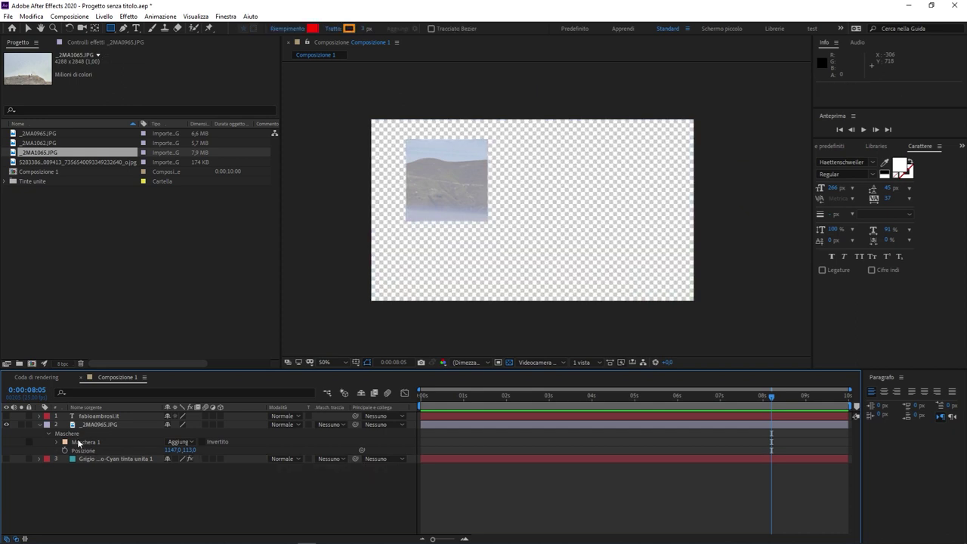
Replace the old mask on _2MA0965.JPG with a newly drawn rectangular Maschera 1.
click(78, 443)
key(Delete)
mouse_move(410, 153)
mouse_down()
mouse_move(533, 233)
mouse_move(535, 250)
mouse_up()
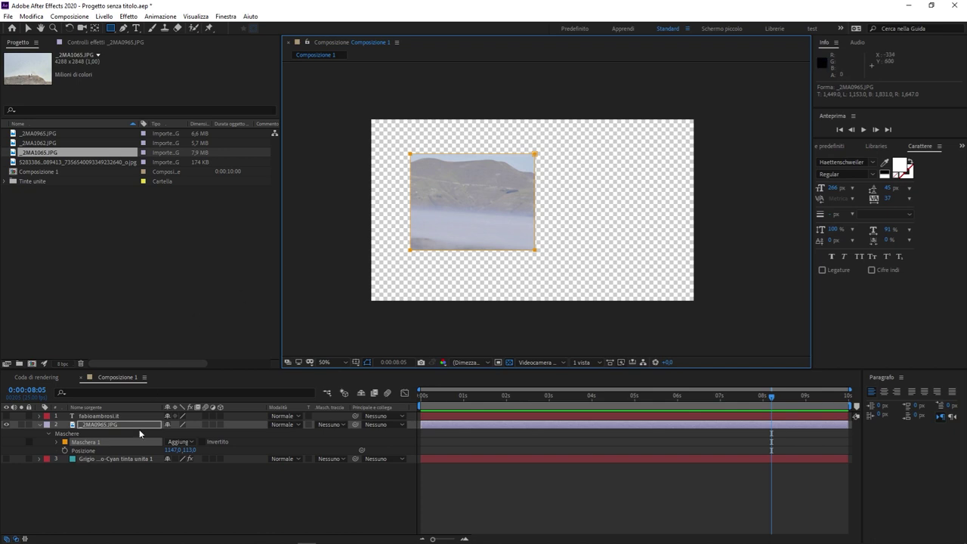
click(86, 445)
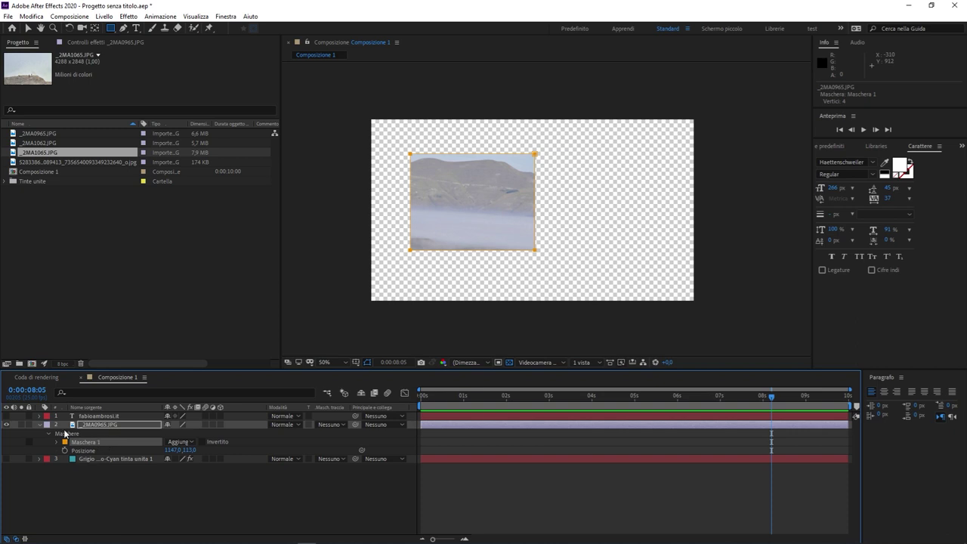
Show a black background and keep Maschera 1's feather and expansion at 0 with the photo at 1238,0, 113,0.
click(57, 443)
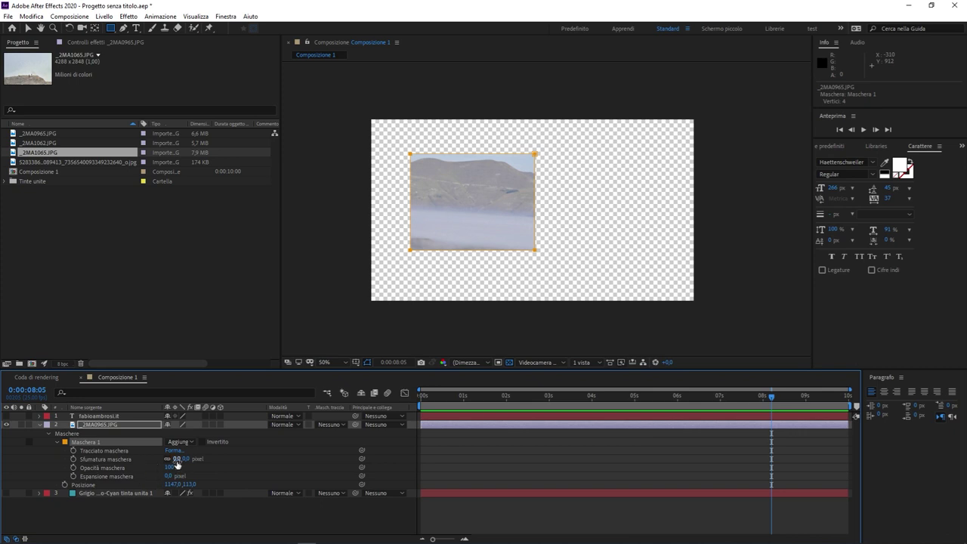
click(509, 362)
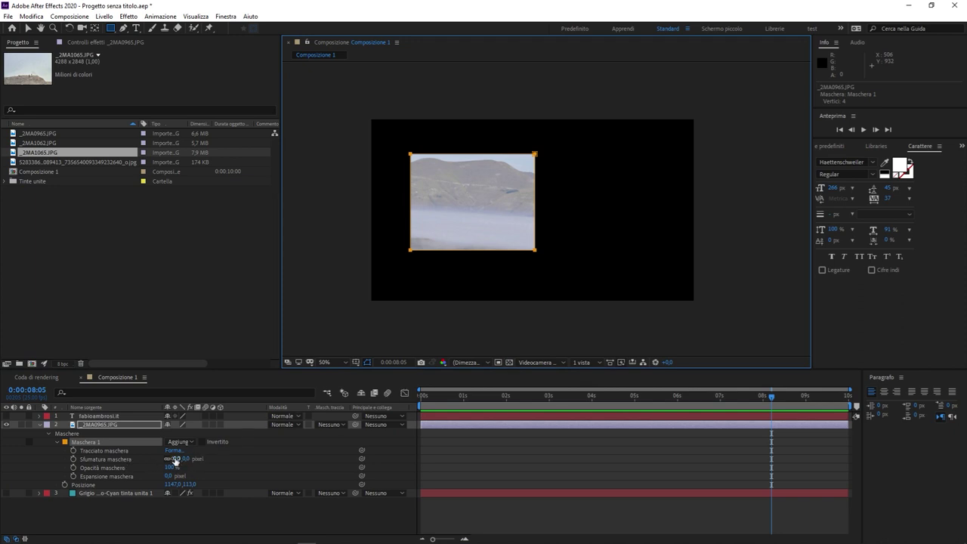
mouse_move(175, 458)
mouse_down()
mouse_move(250, 463)
mouse_move(86, 461)
mouse_up()
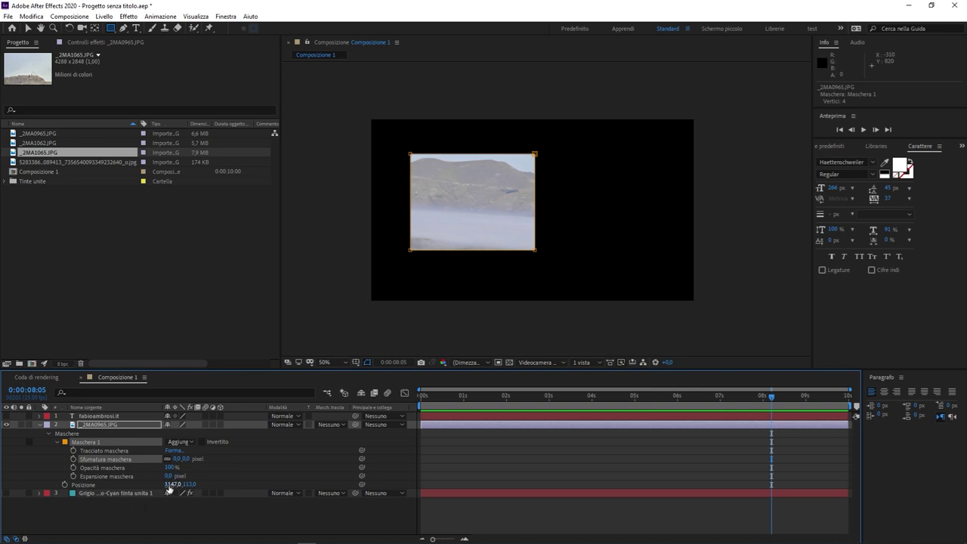
drag(168, 484, 215, 486)
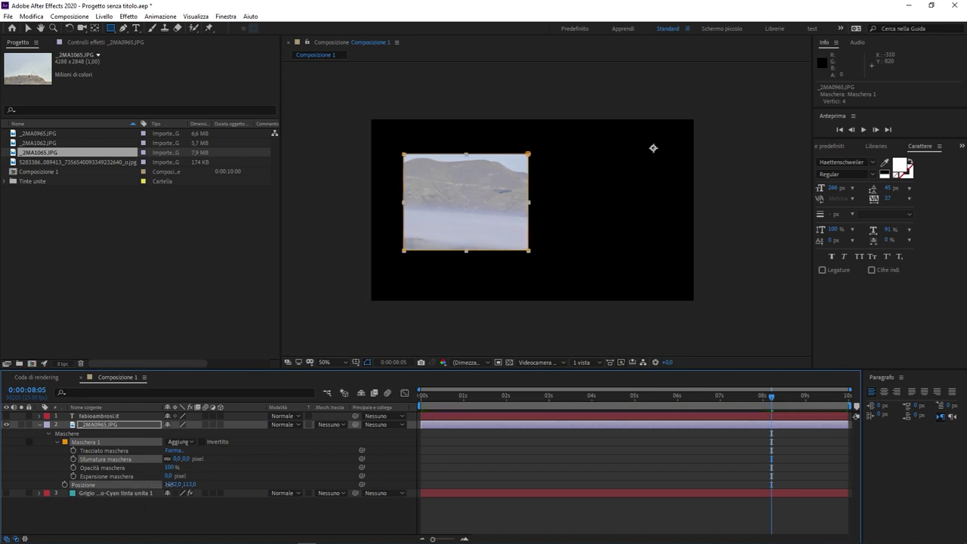
mouse_move(168, 476)
mouse_down()
mouse_move(236, 474)
mouse_move(97, 468)
mouse_move(169, 468)
mouse_move(145, 456)
mouse_up()
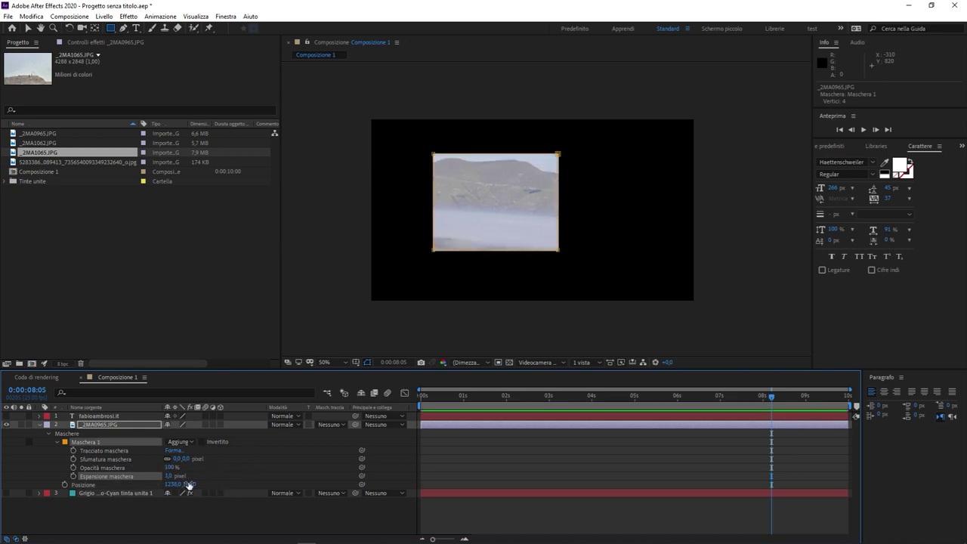
key(ctrl+z)
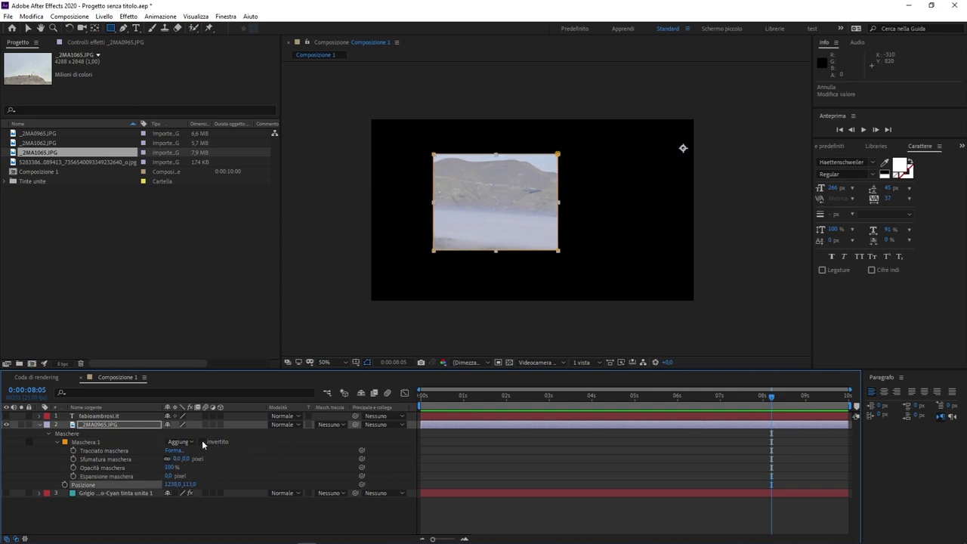
click(202, 442)
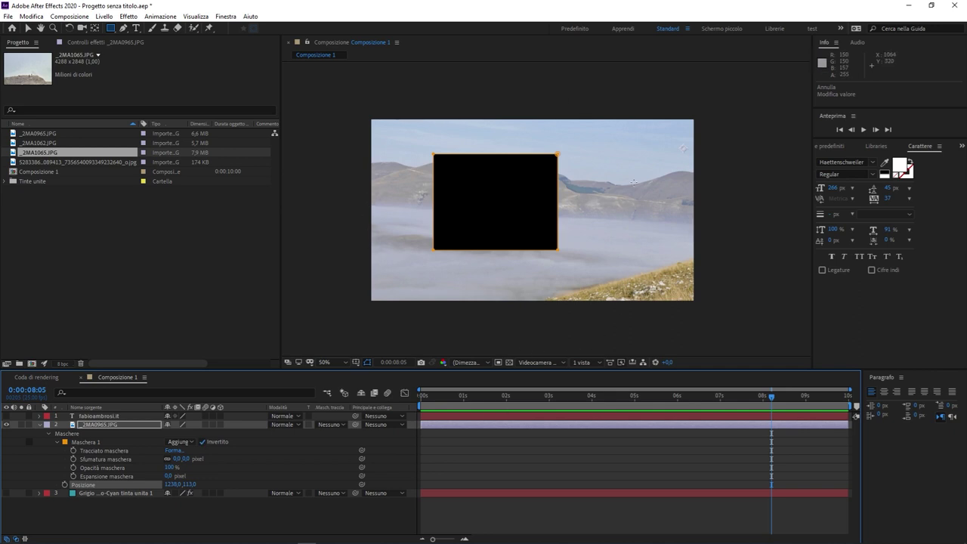
click(202, 442)
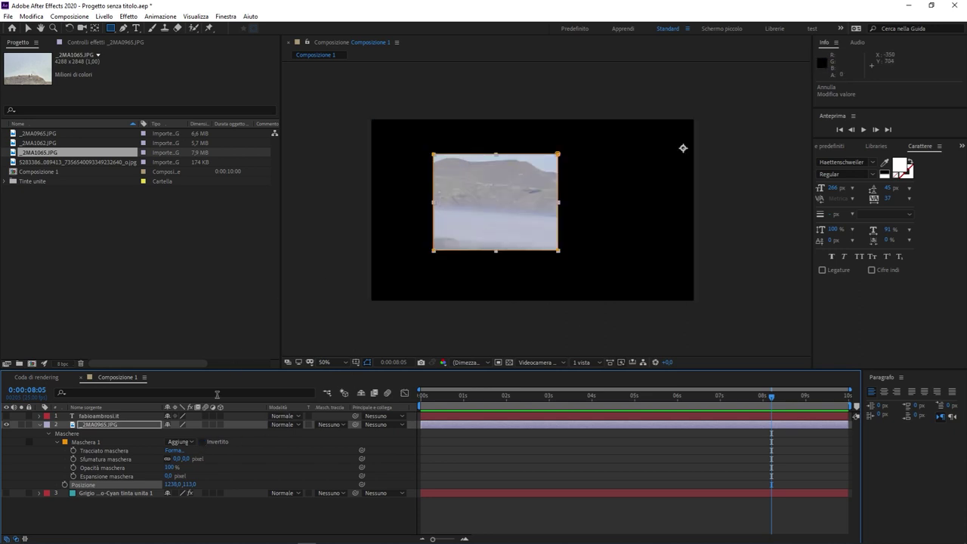
click(189, 444)
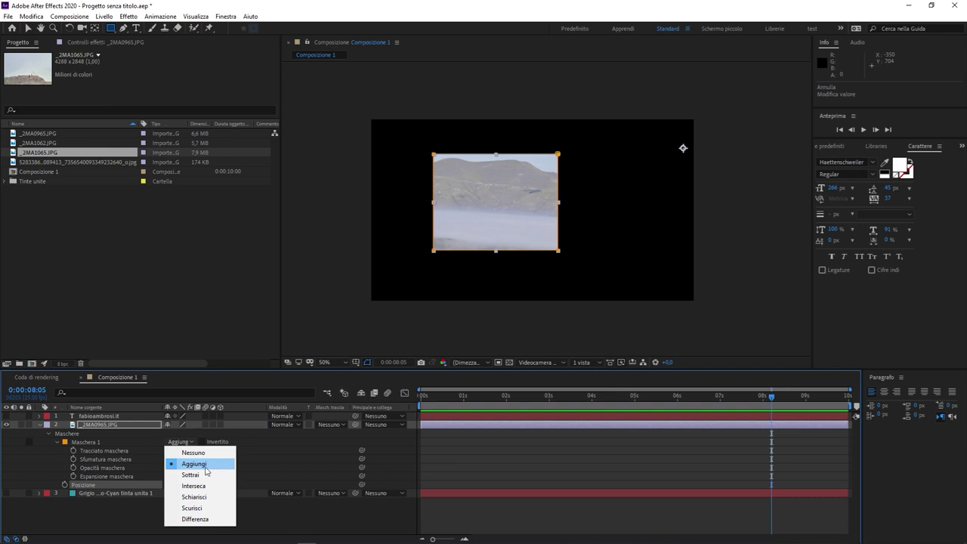
click(206, 472)
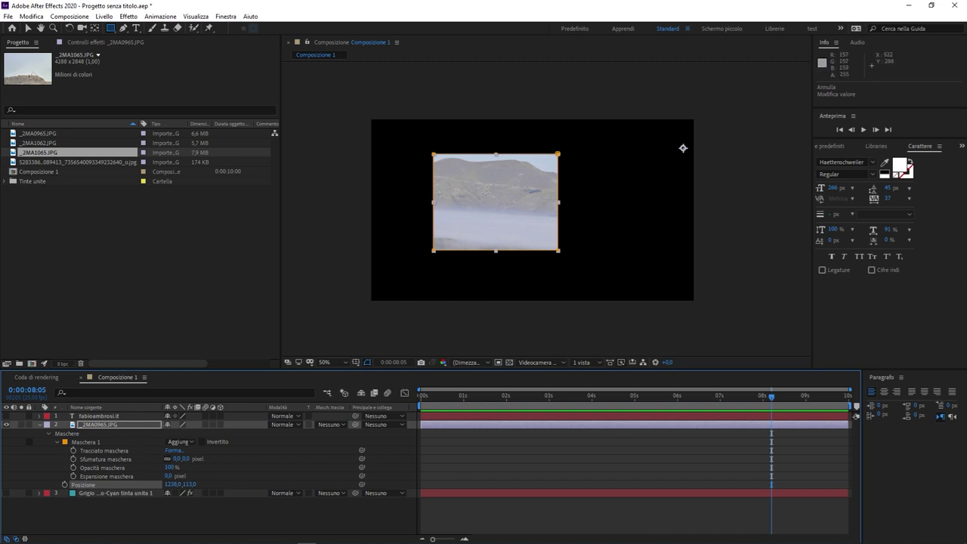
click(194, 441)
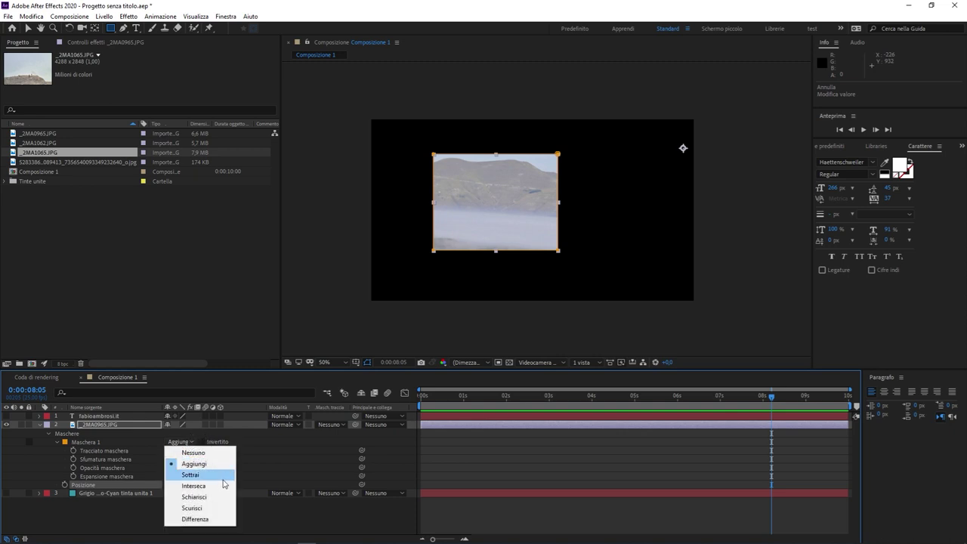
click(191, 475)
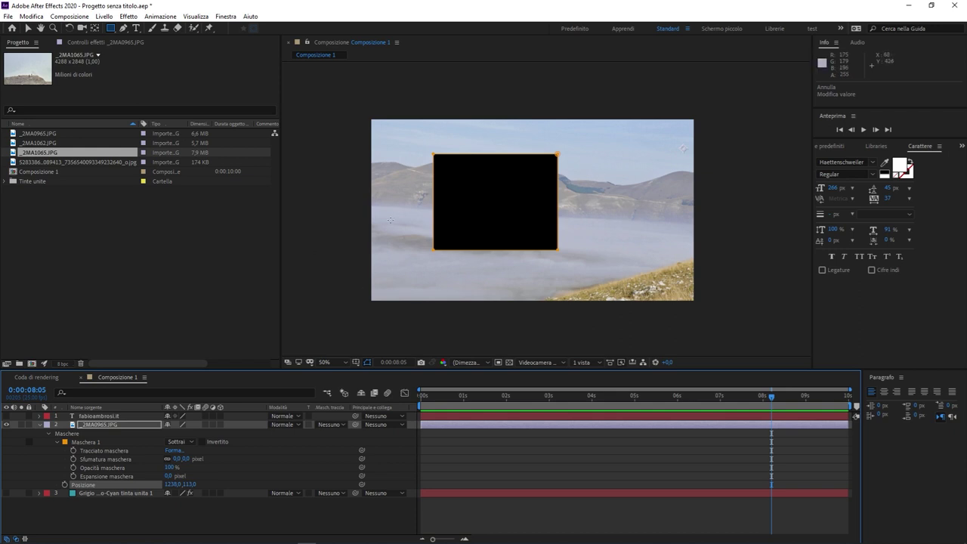
key(ctrl+z)
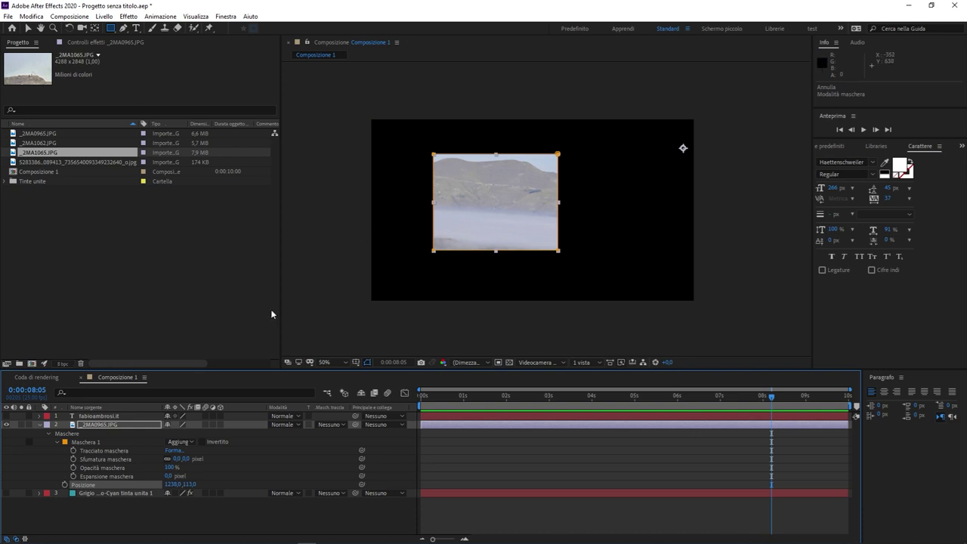
click(86, 442)
Delete the rectangular mask and draw an ellipse mask on the _2MA0965 photo.
key(Delete)
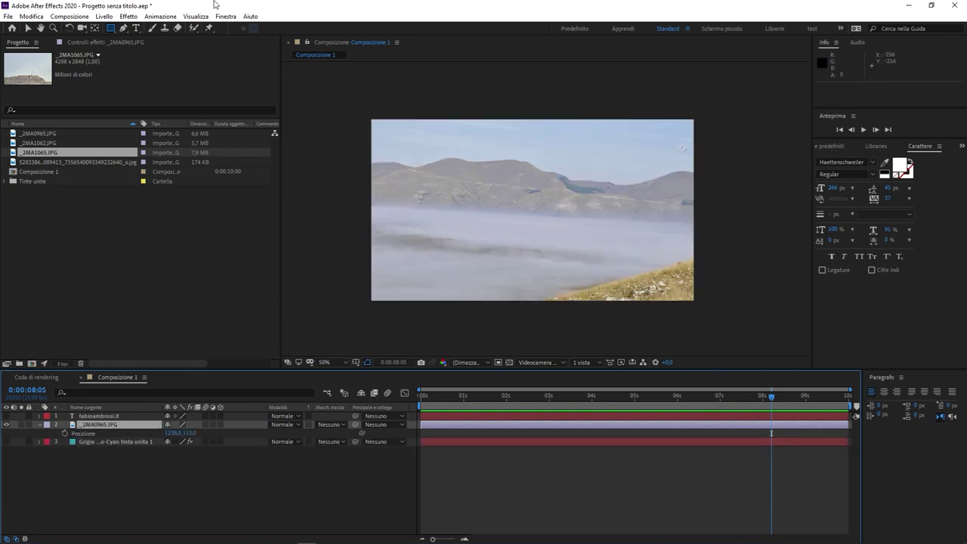
click(109, 29)
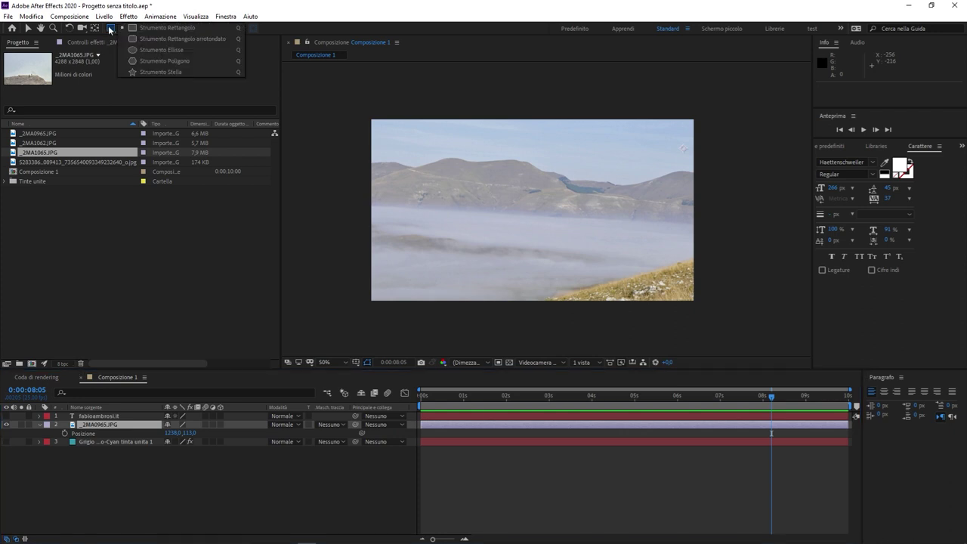
click(161, 50)
drag(482, 131, 641, 262)
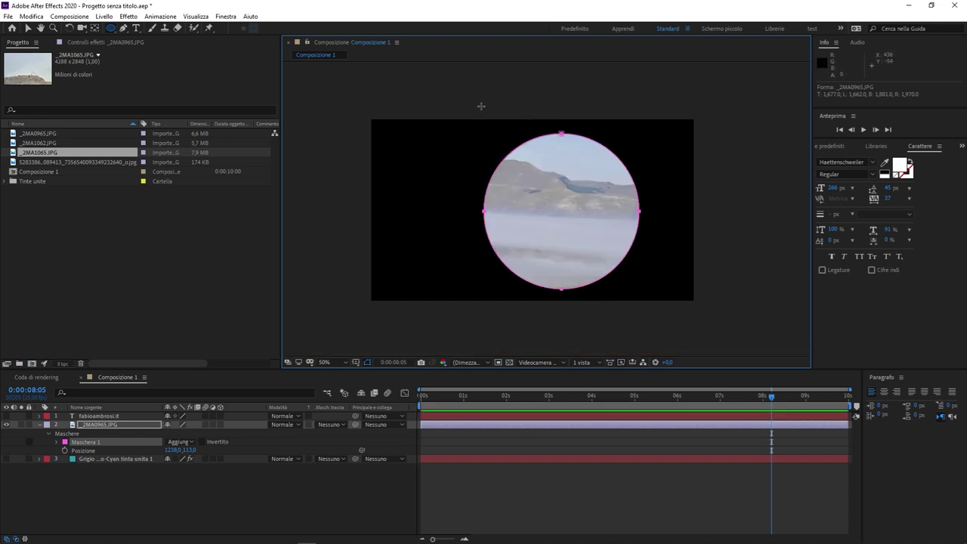
Move the circular mask up and left and shrink it slightly, centred in the black composition.
click(27, 29)
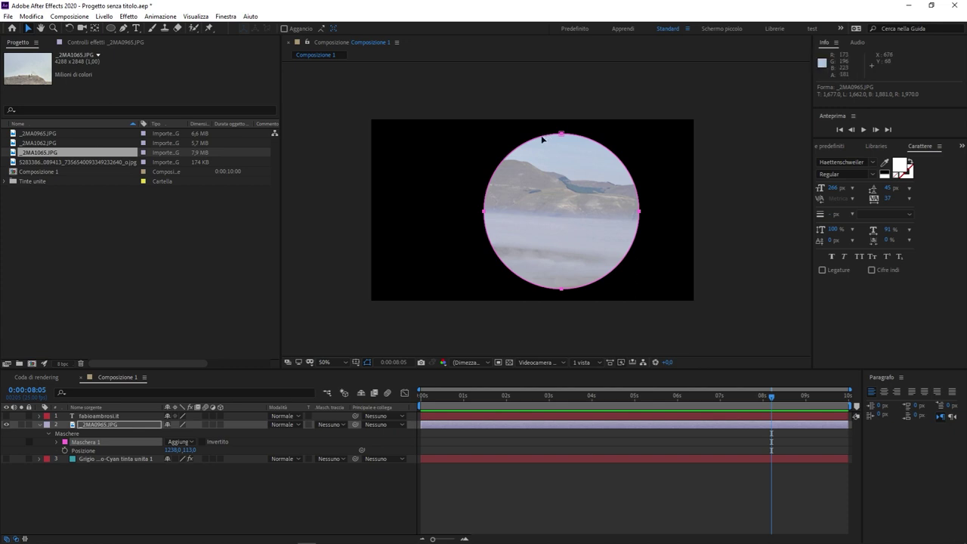
double_click(542, 139)
mouse_move(555, 182)
mouse_down()
mouse_move(536, 176)
mouse_move(544, 181)
mouse_up()
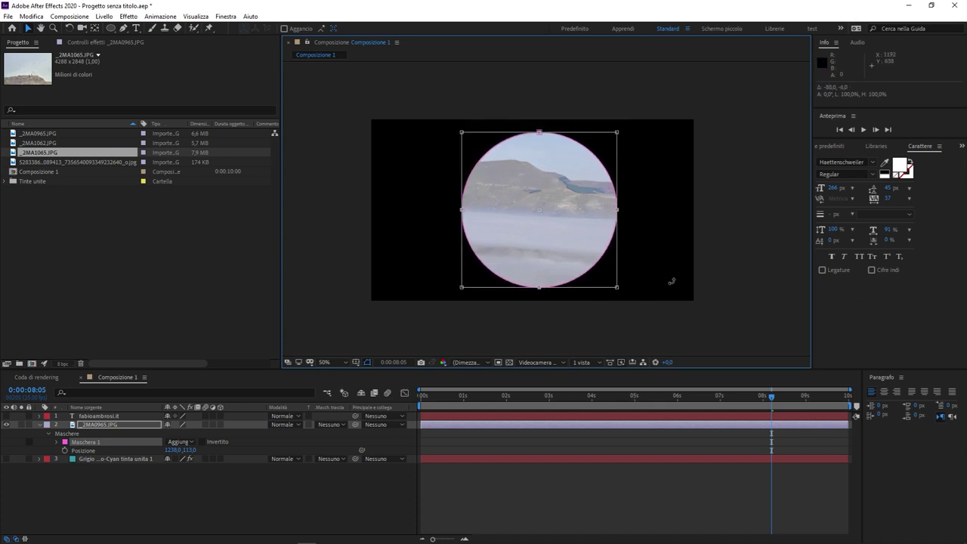
mouse_move(617, 294)
mouse_down()
mouse_move(602, 277)
mouse_move(632, 285)
mouse_up()
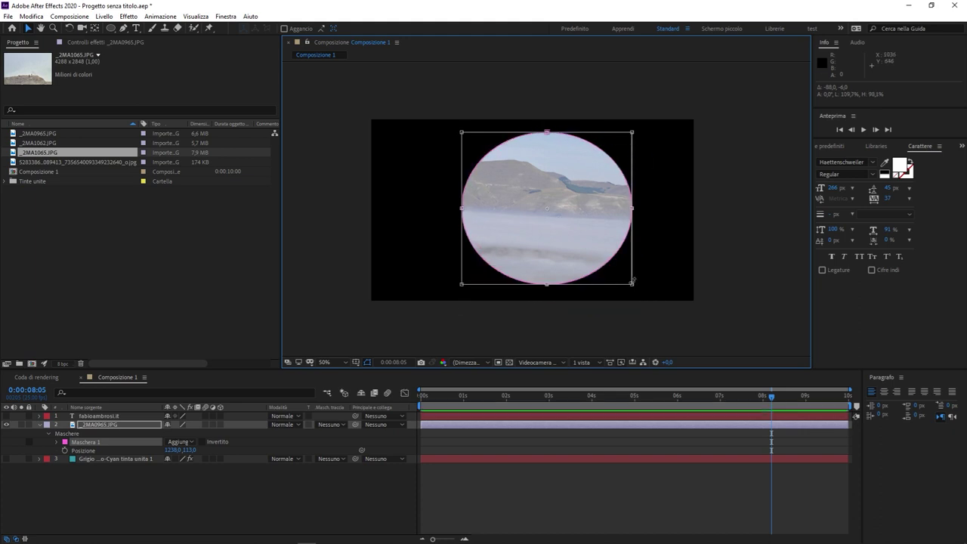
drag(560, 220, 554, 223)
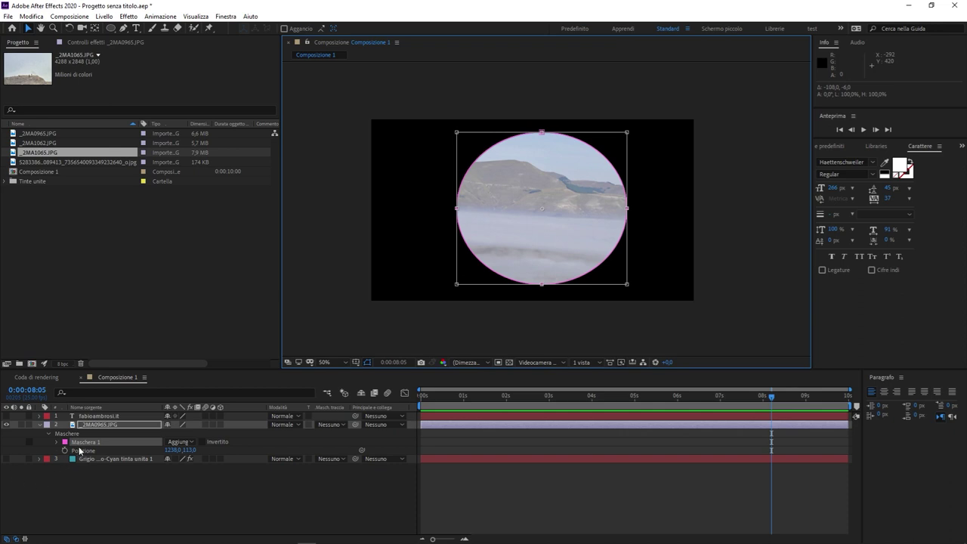
key(Return)
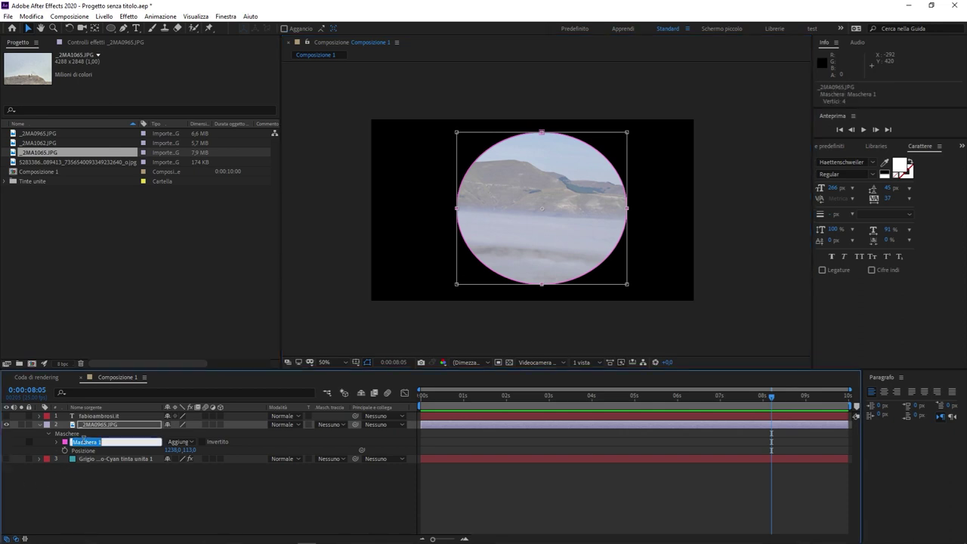
click(79, 436)
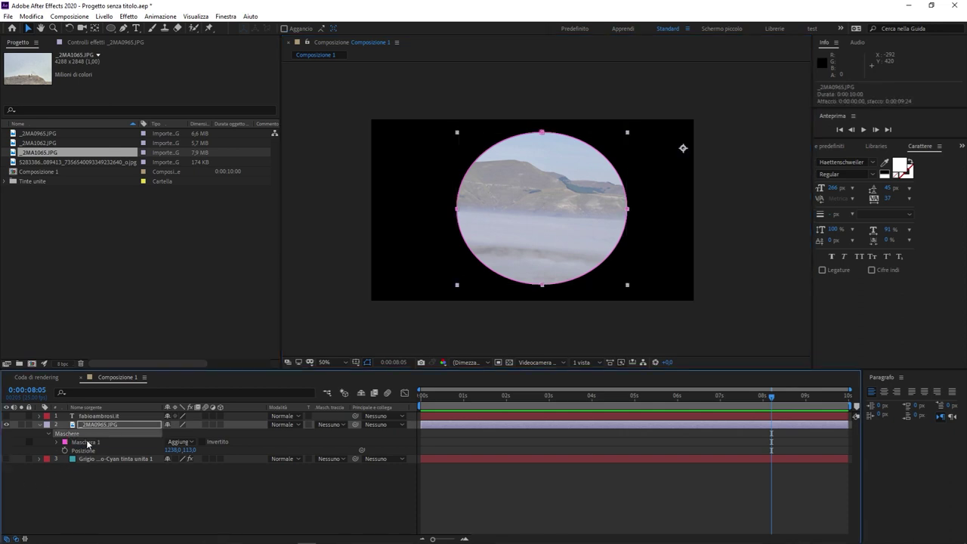
Duplicate Maschera 1 and scale the copy, Maschera 2, down to about 43% inside the circle.
click(99, 442)
key(ctrl+d)
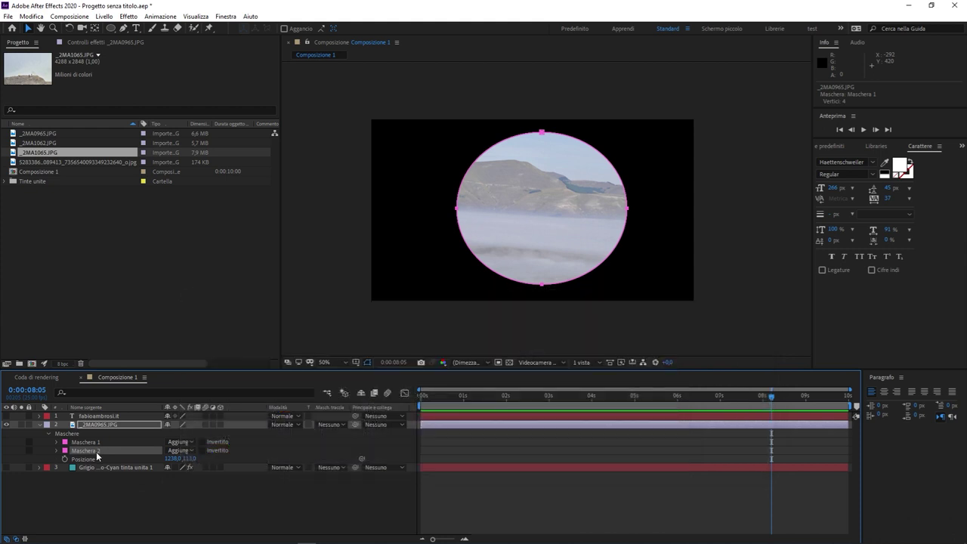
double_click(486, 156)
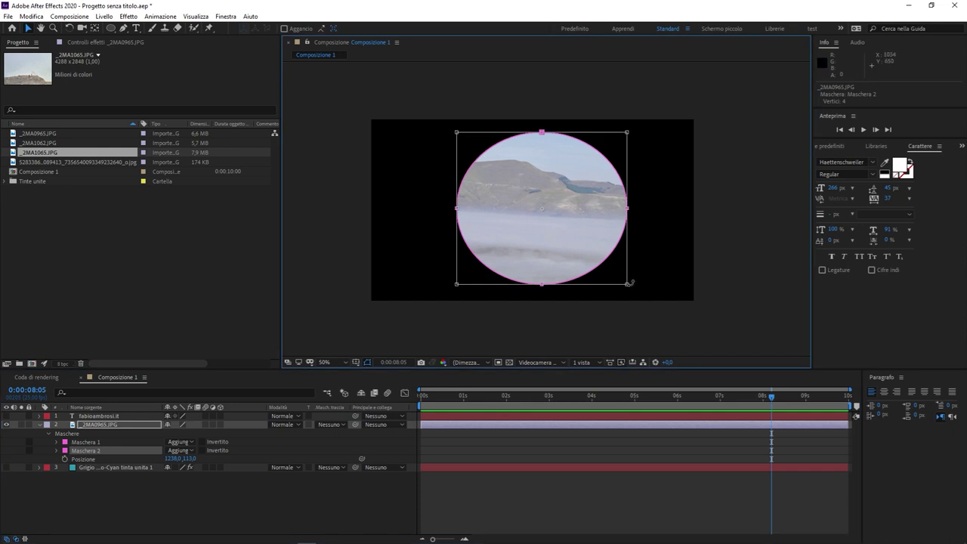
mouse_move(624, 285)
mouse_down()
mouse_move(586, 266)
mouse_move(583, 282)
mouse_move(603, 280)
mouse_move(579, 270)
mouse_up()
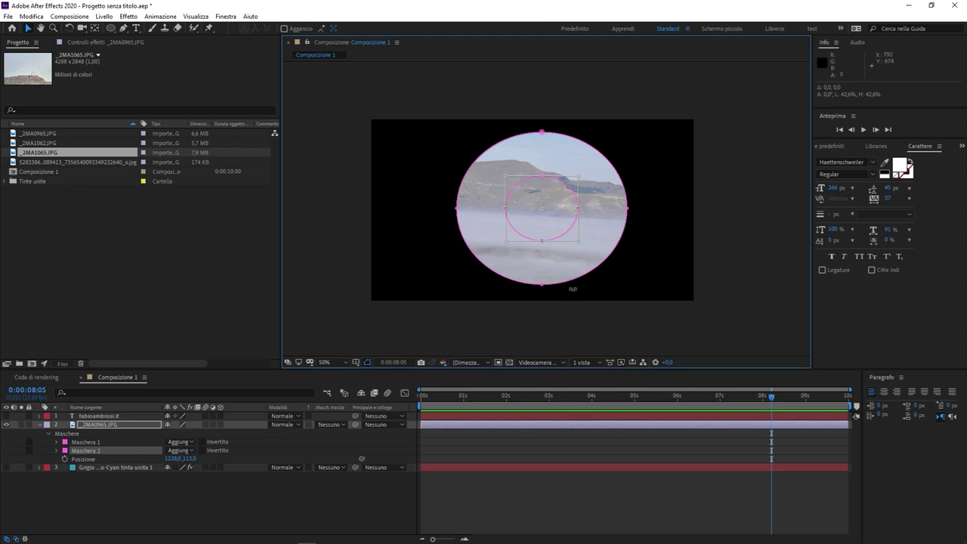
Change Maschera 2's outline colour from pink to bright green 54FF00.
click(65, 450)
click(281, 188)
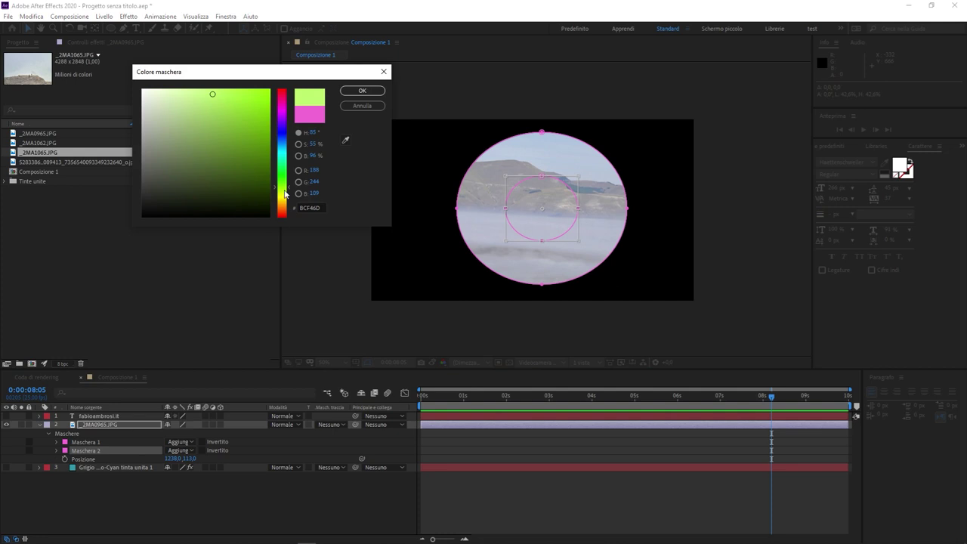
drag(249, 155, 323, 6)
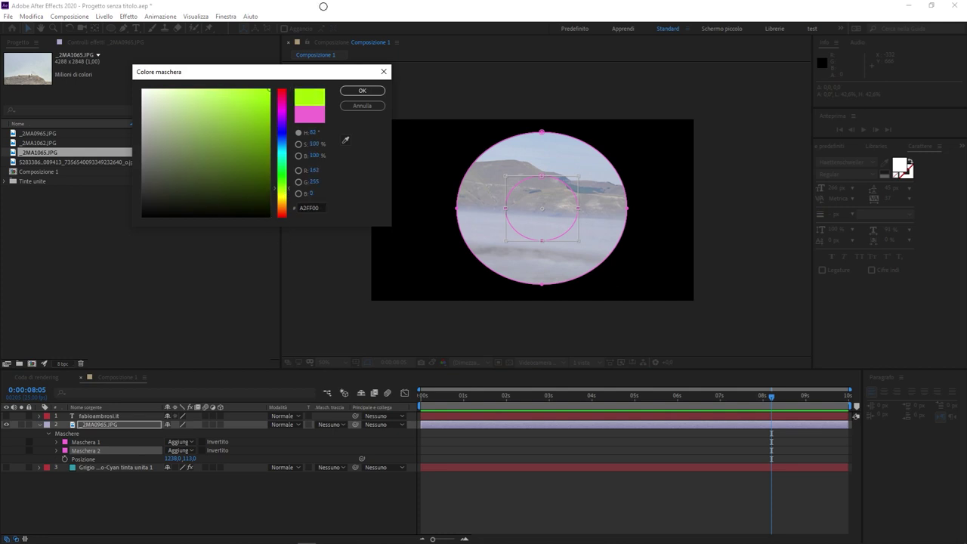
drag(282, 154, 284, 182)
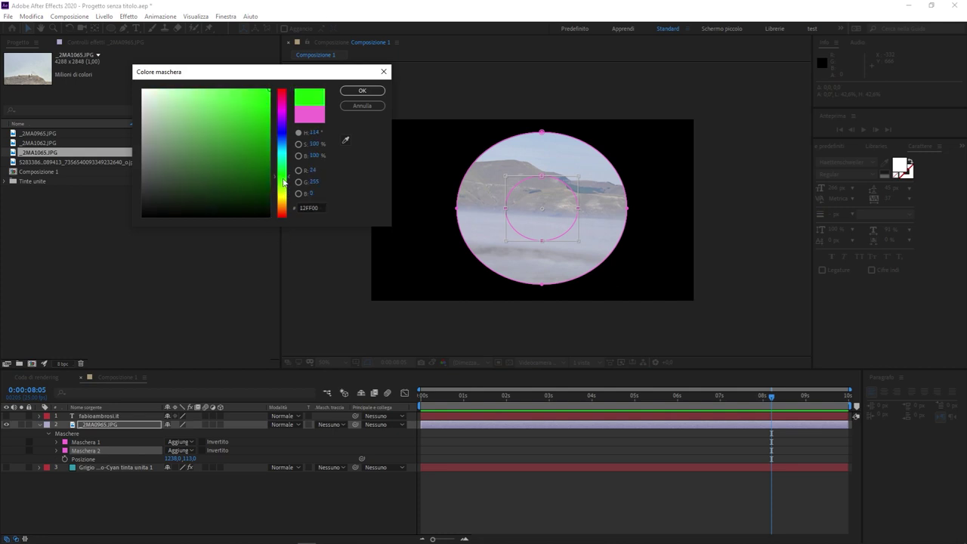
click(359, 91)
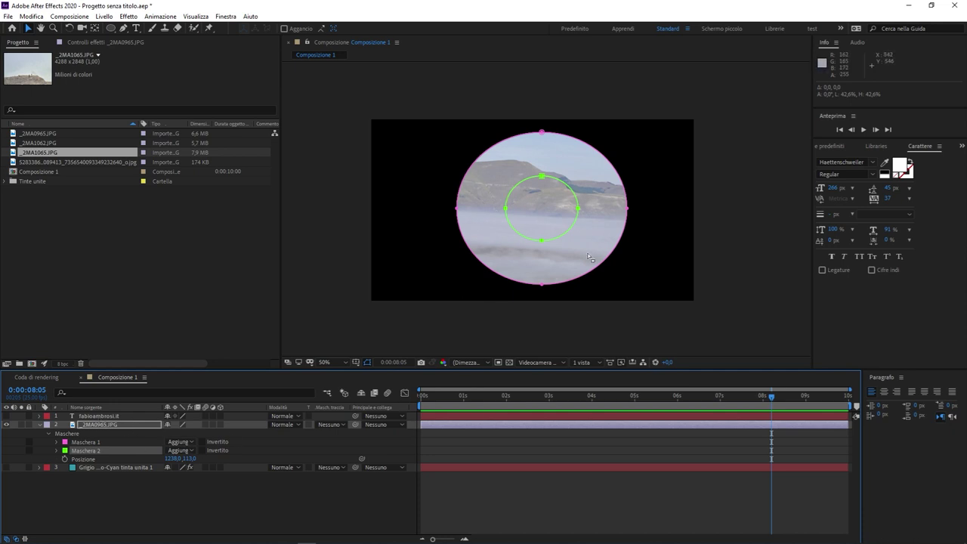
Set Maschera 2's mode to Sottrai, leaving a black oval hole in the circular photo.
click(83, 452)
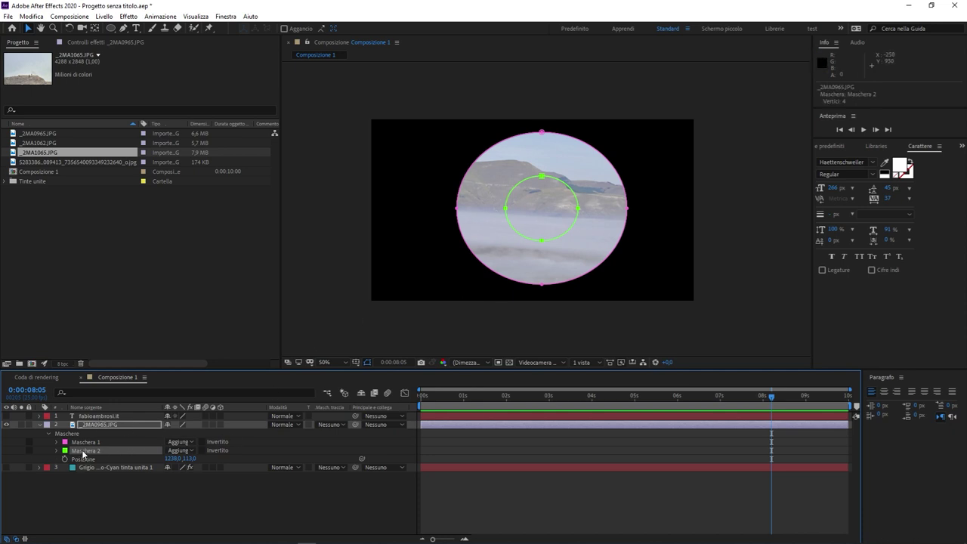
click(190, 452)
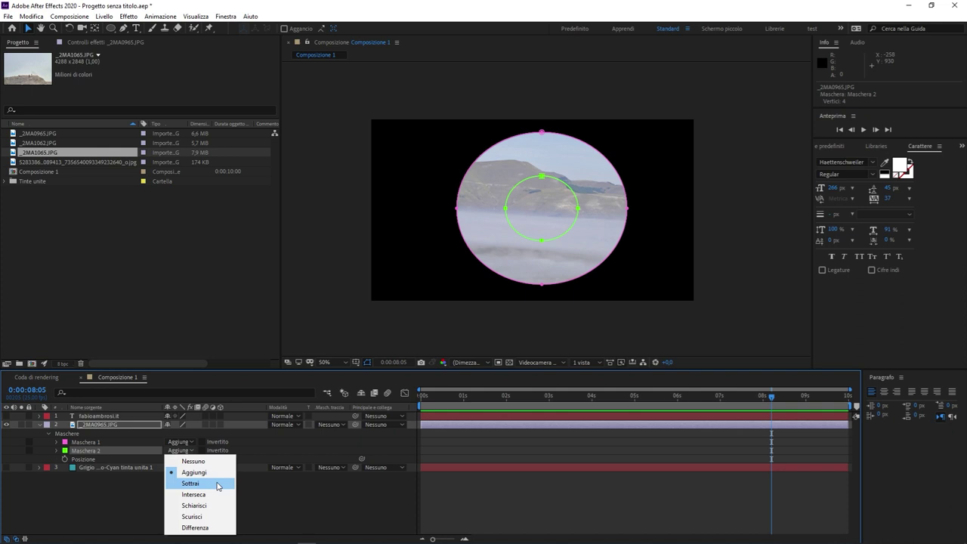
click(218, 484)
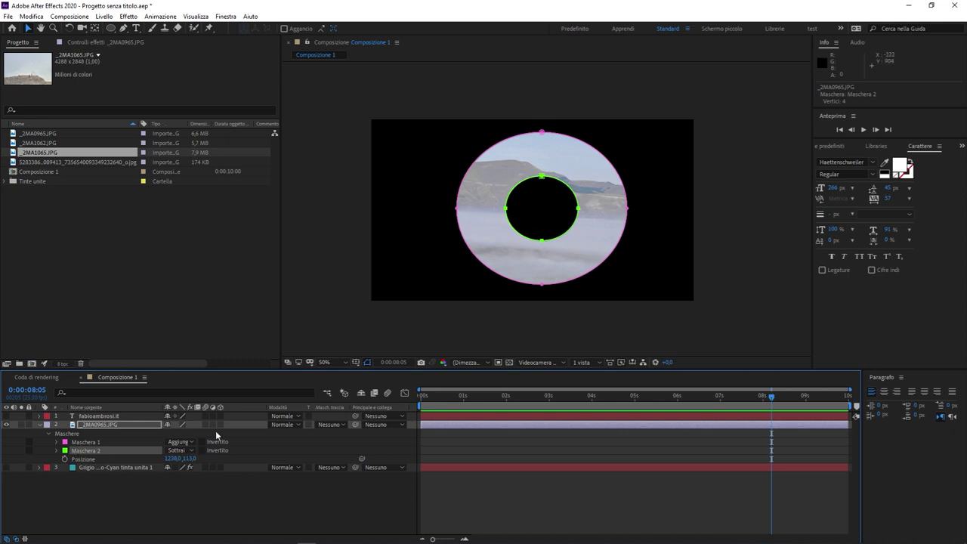
click(78, 443)
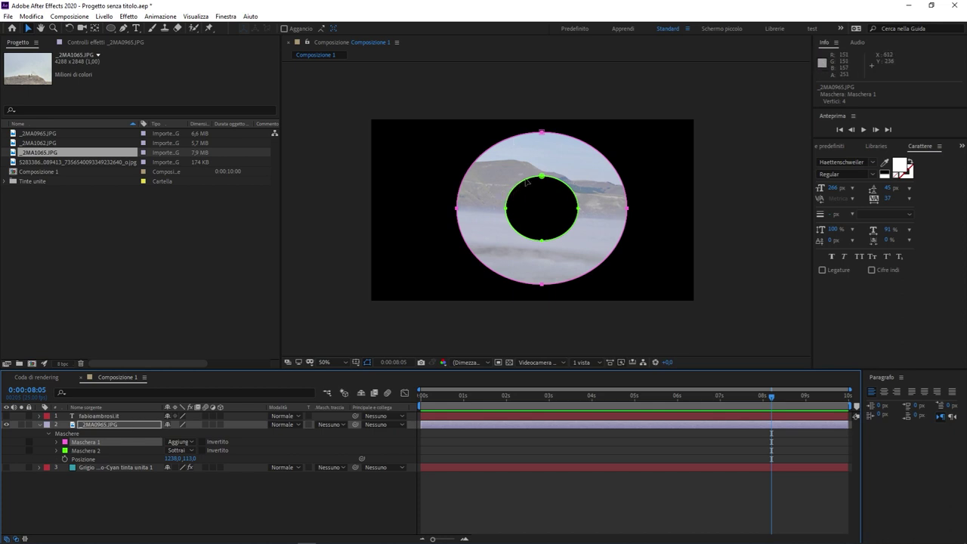
Keep Maschera 1 in Aggiungi mode and move the subtracted Maschera 2 to the circle's top-left edge.
click(182, 442)
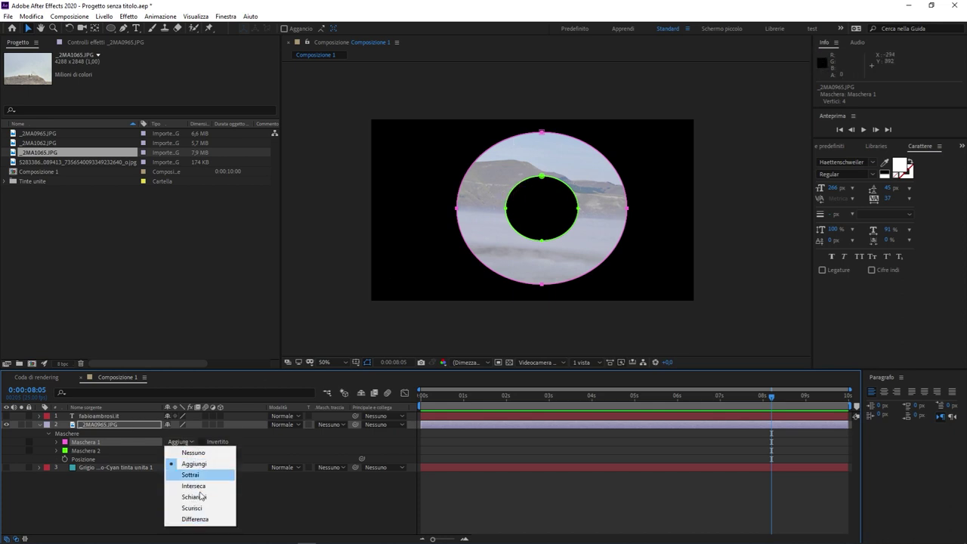
click(189, 463)
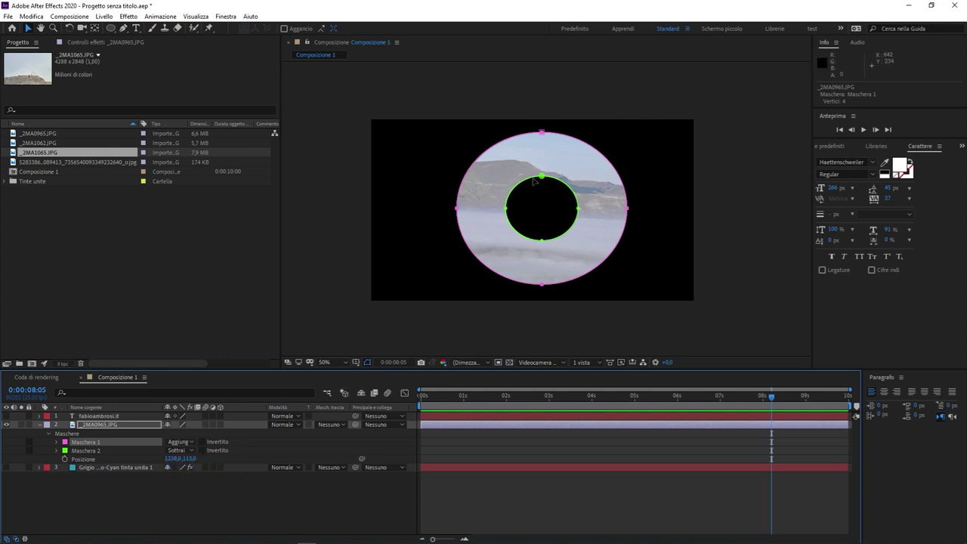
double_click(544, 201)
drag(543, 201, 505, 171)
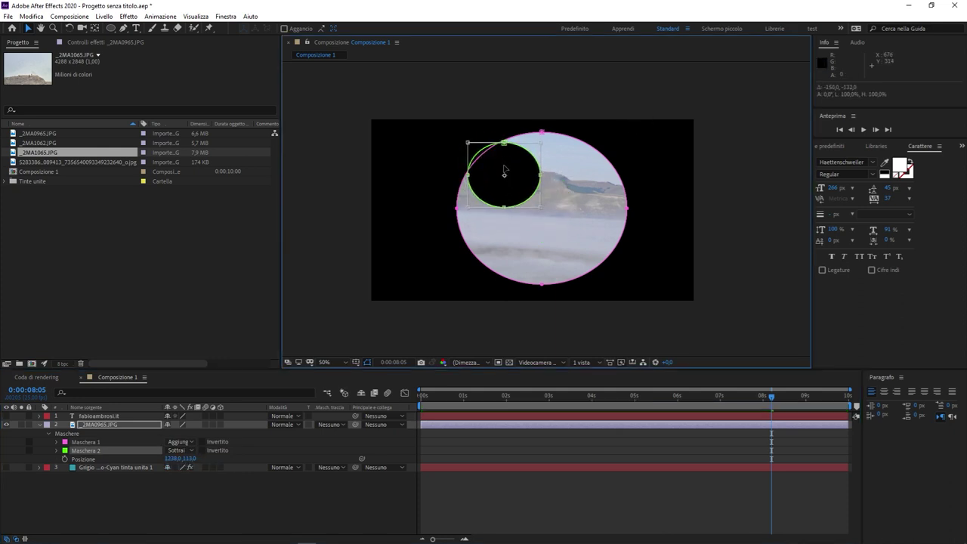
click(278, 500)
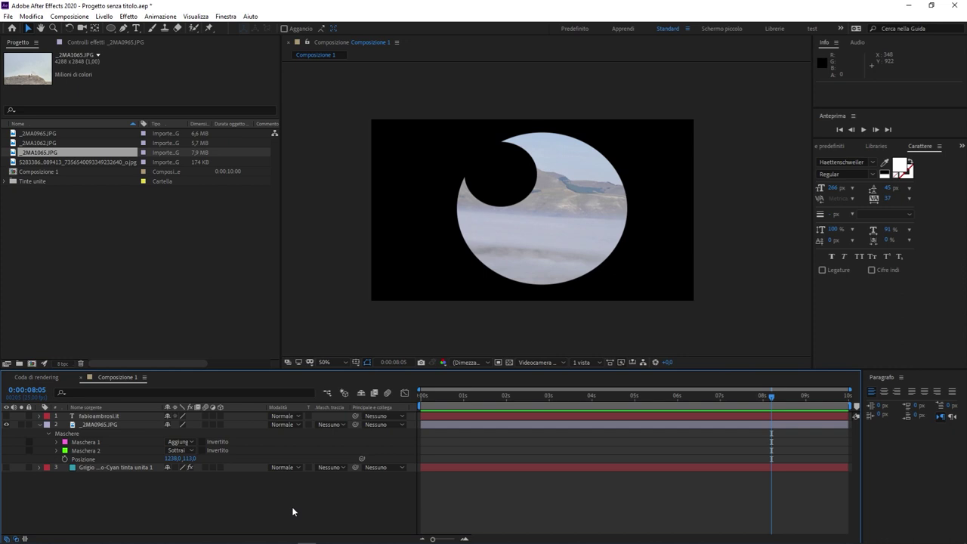
mouse_move(295, 543)
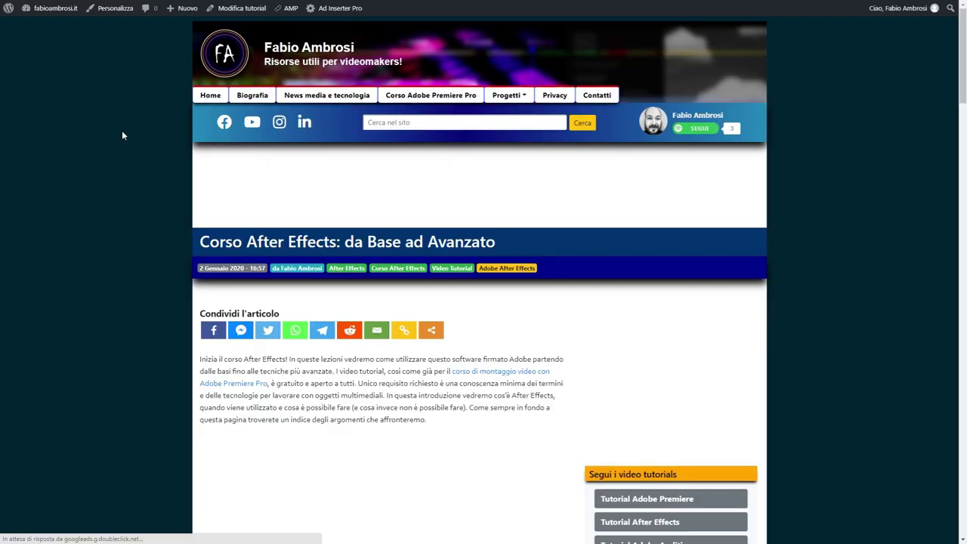
Scroll the article to the modulo Base list and select all 25 lesson titles.
scroll(131, 139, down, 4)
scroll(130, 139, down, 3)
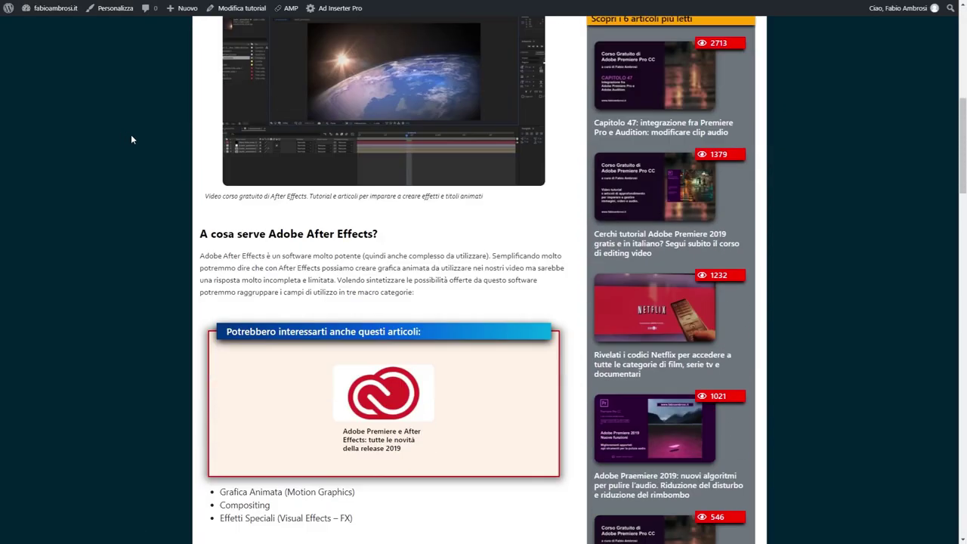
scroll(131, 140, down, 4)
scroll(131, 139, down, 4)
scroll(131, 139, down, 4)
scroll(130, 139, down, 4)
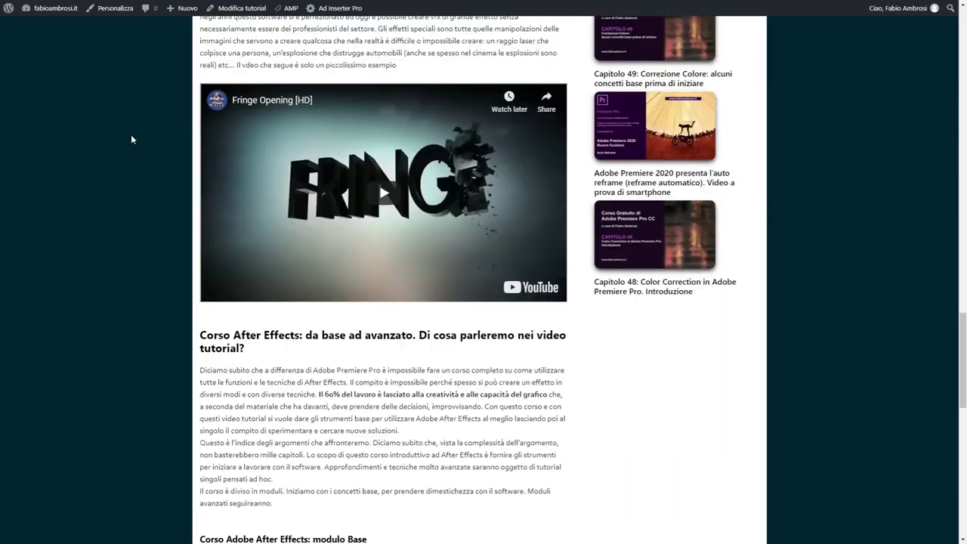
scroll(131, 140, down, 4)
scroll(131, 139, down, 3)
scroll(130, 134, down, 2)
scroll(131, 135, up, 1)
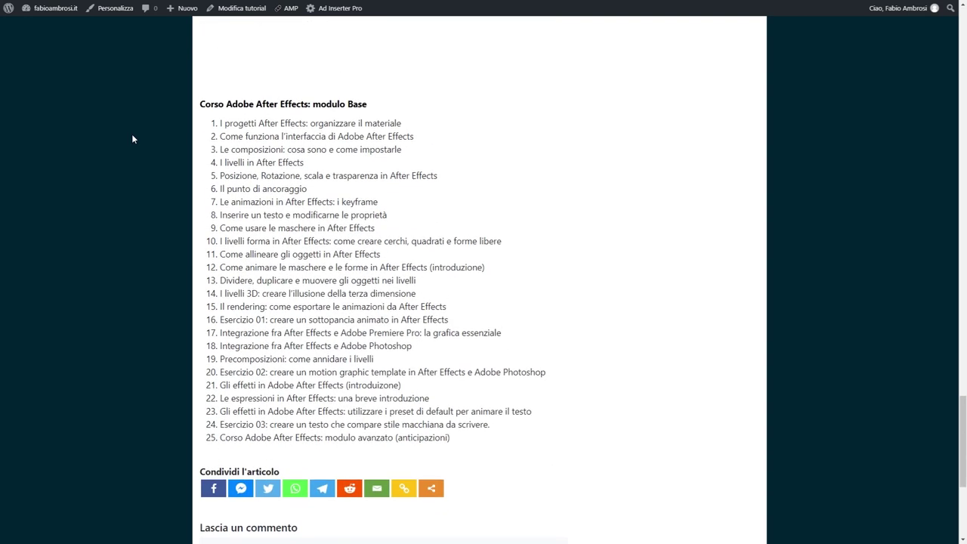
double_click(221, 125)
drag(221, 128, 453, 439)
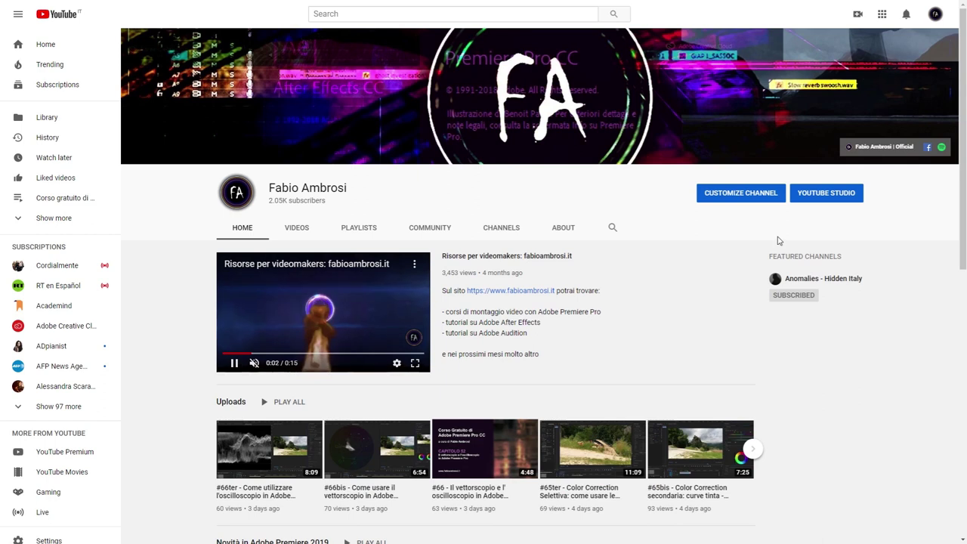
Browse the channel home page and show its VIDEOS grid of all uploaded tutorials.
scroll(779, 241, down, 2)
scroll(780, 240, down, 2)
scroll(739, 253, down, 3)
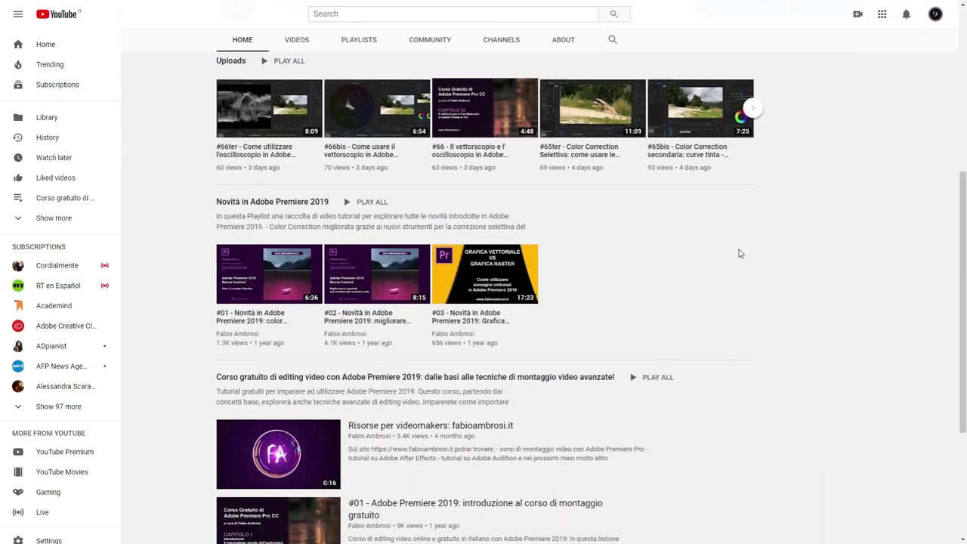
scroll(735, 253, up, 2)
scroll(740, 260, up, 3)
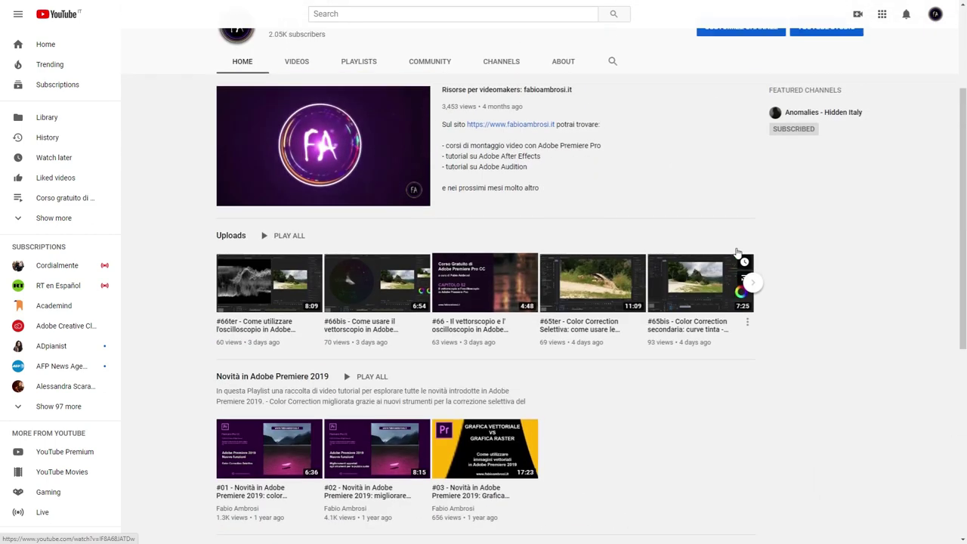
scroll(736, 252, up, 2)
click(298, 227)
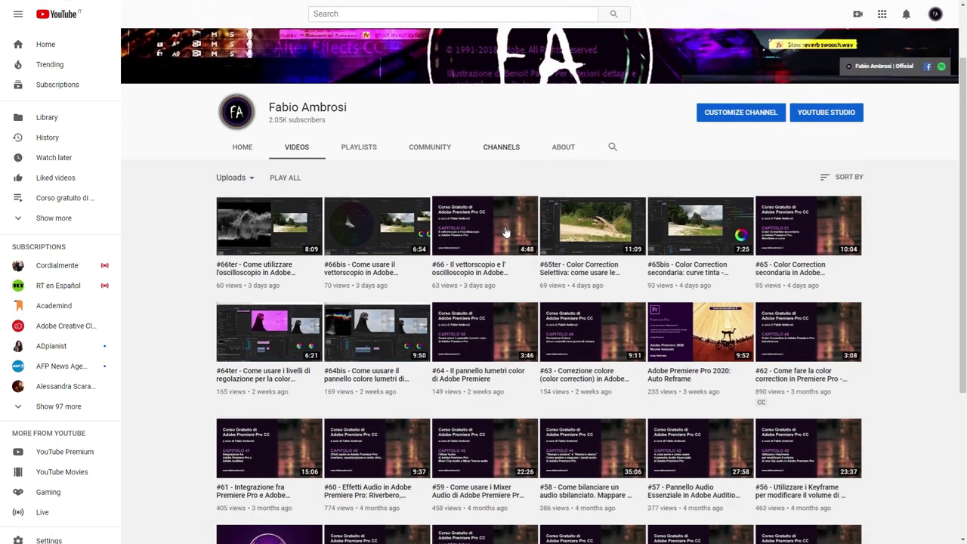
scroll(506, 232, down, 3)
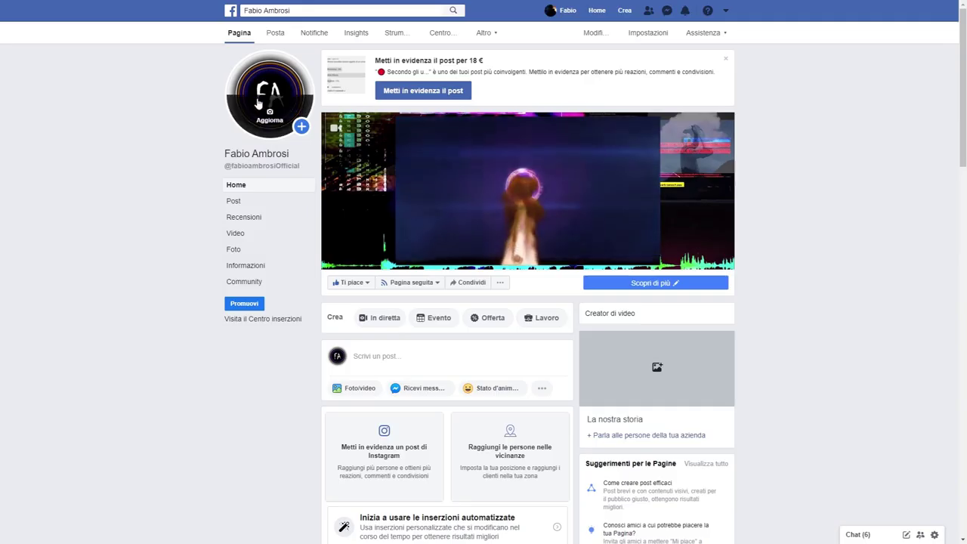
Highlight the Facebook page's name and scroll down to the After Effects course post with its 63% poll.
drag(293, 157, 178, 158)
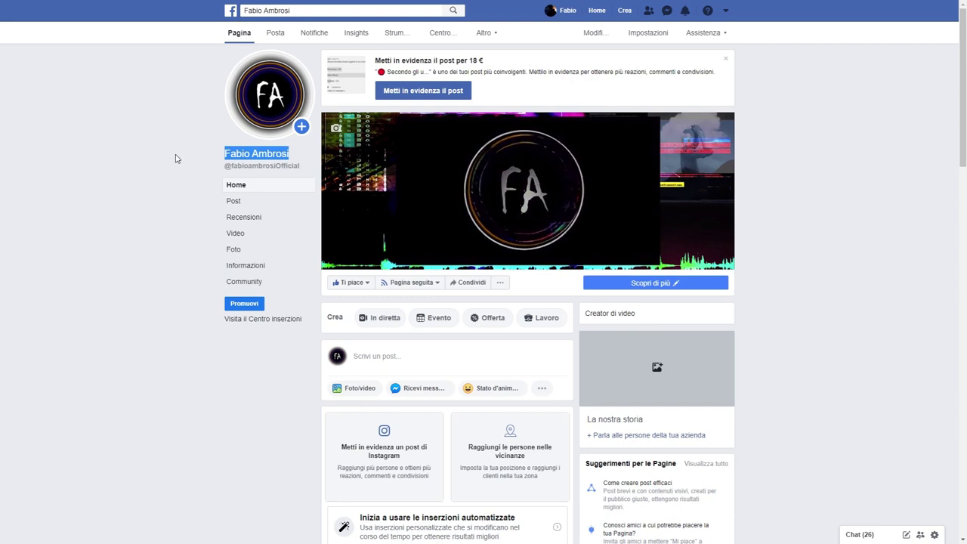
scroll(175, 158, down, 5)
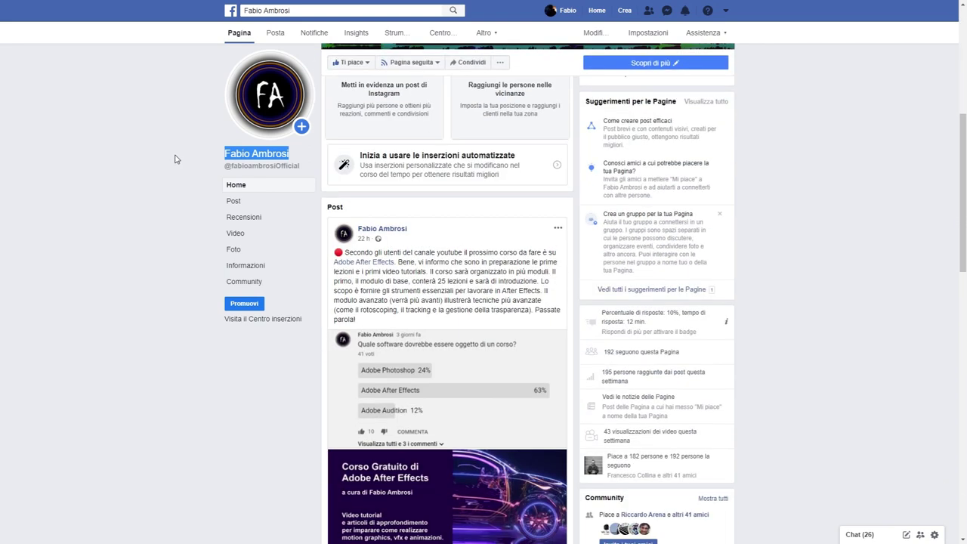